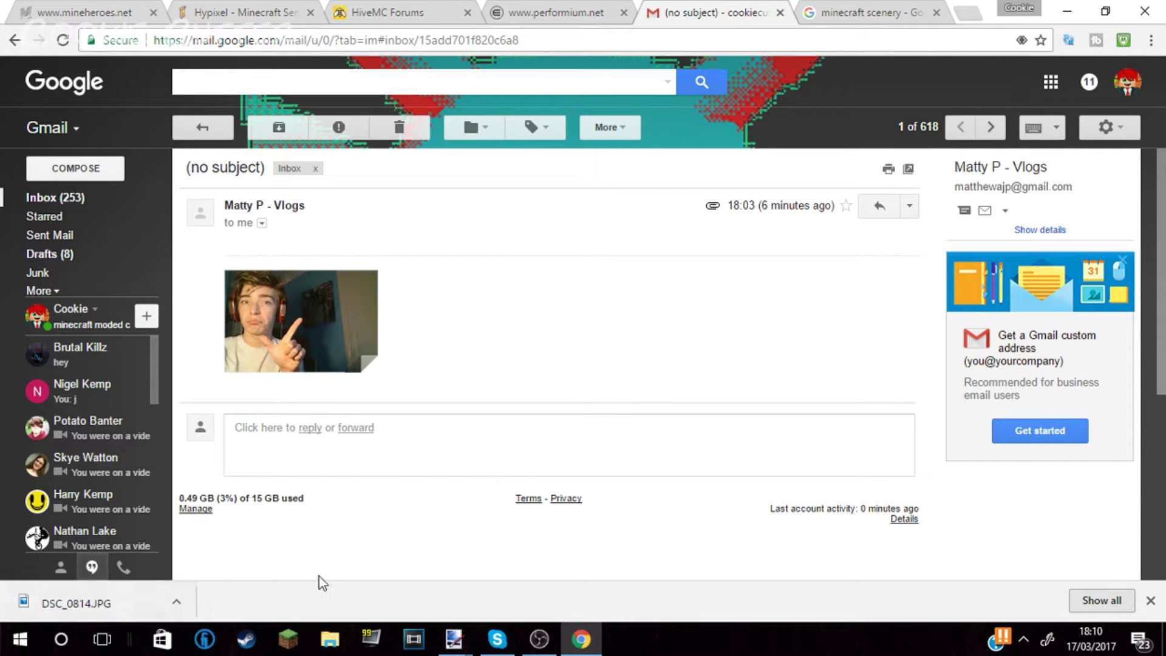
# Bring paint.net to the front and switch to the bluer copy of the photo.
pyautogui.moveTo(454, 641)
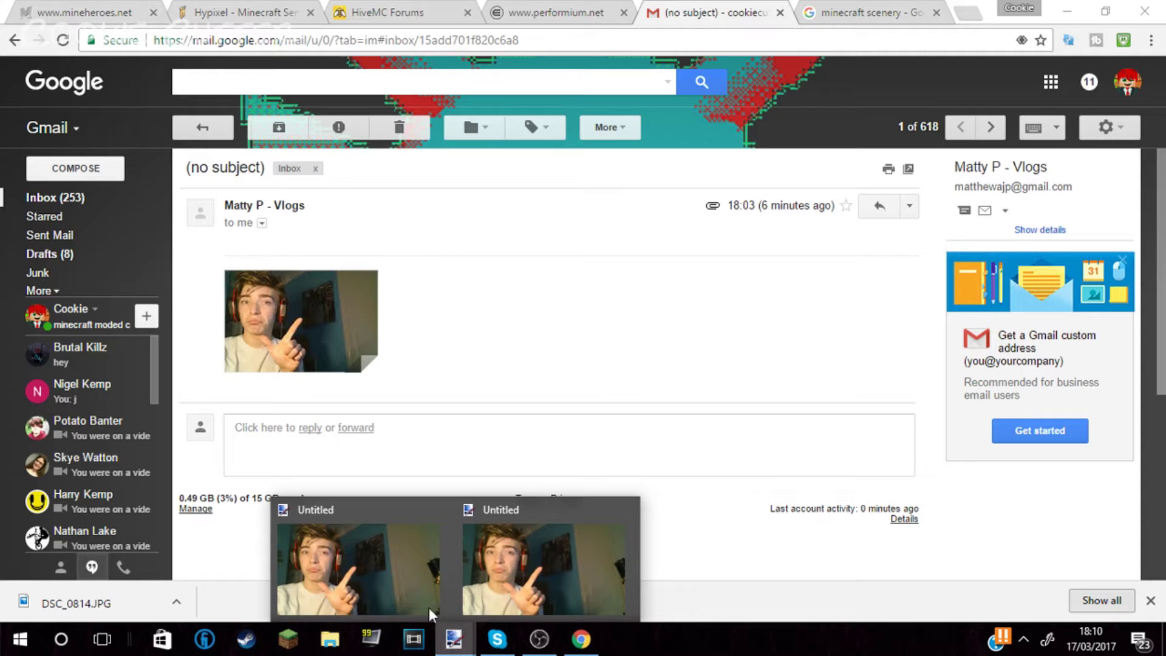
pyautogui.click(400, 560)
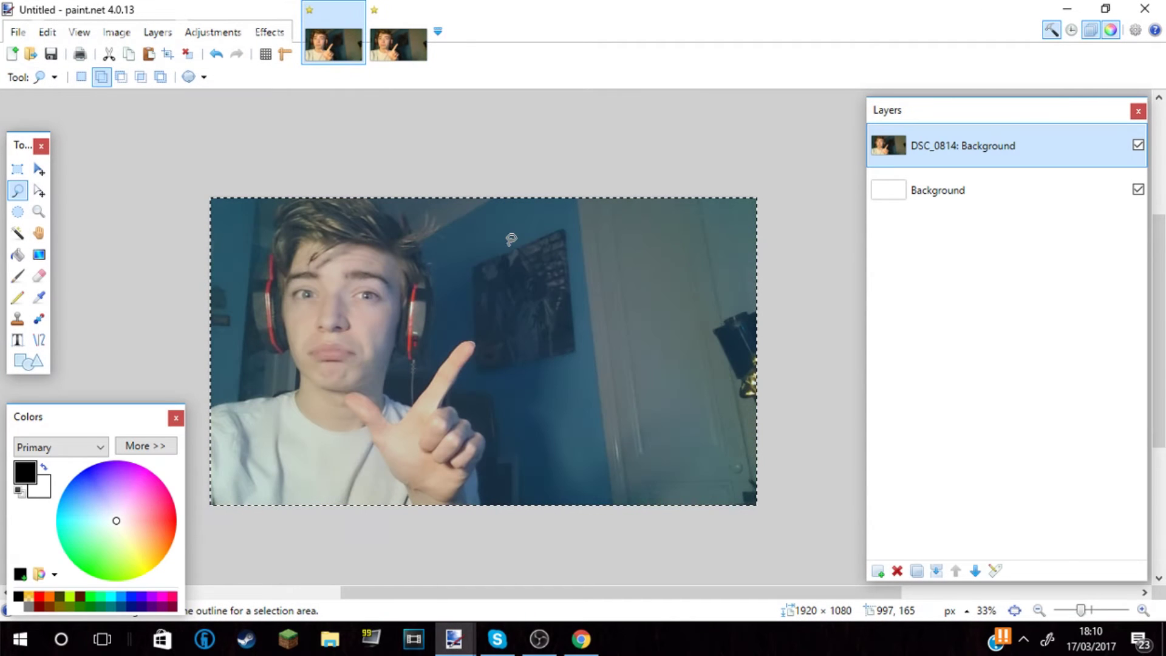
pyautogui.hotkey('ctrl', 'Tab')
# Start a new image with width 1280 and select the height value.
pyautogui.click(18, 32)
pyautogui.click(19, 34)
pyautogui.click(18, 33)
pyautogui.click(23, 50)
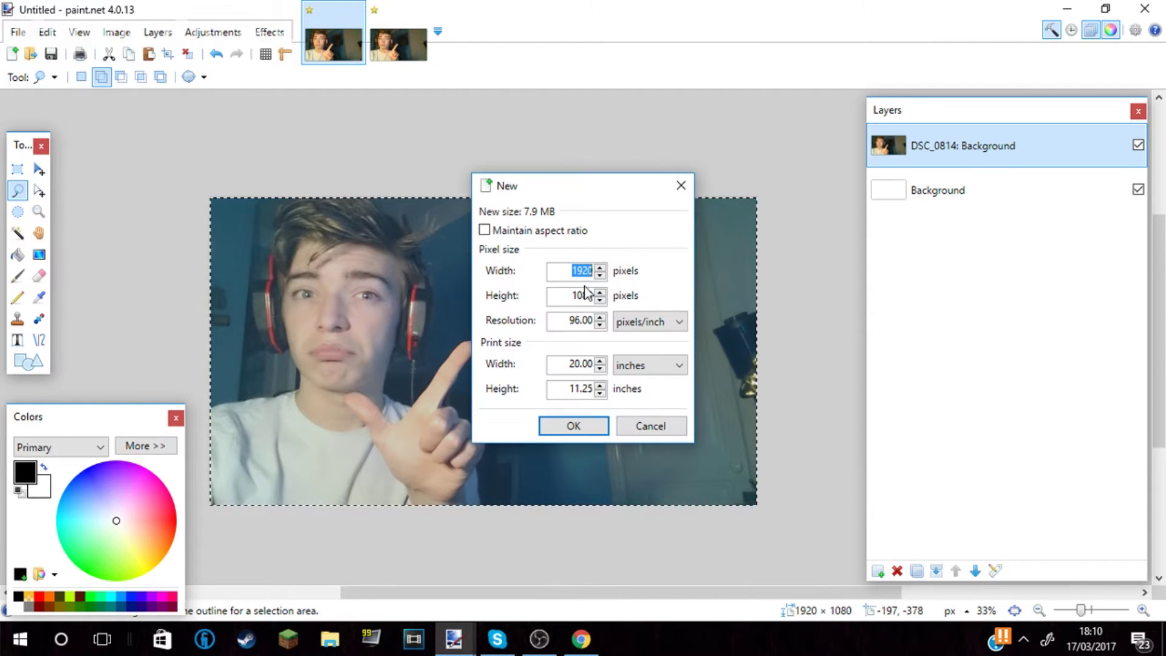
pyautogui.write('1280')
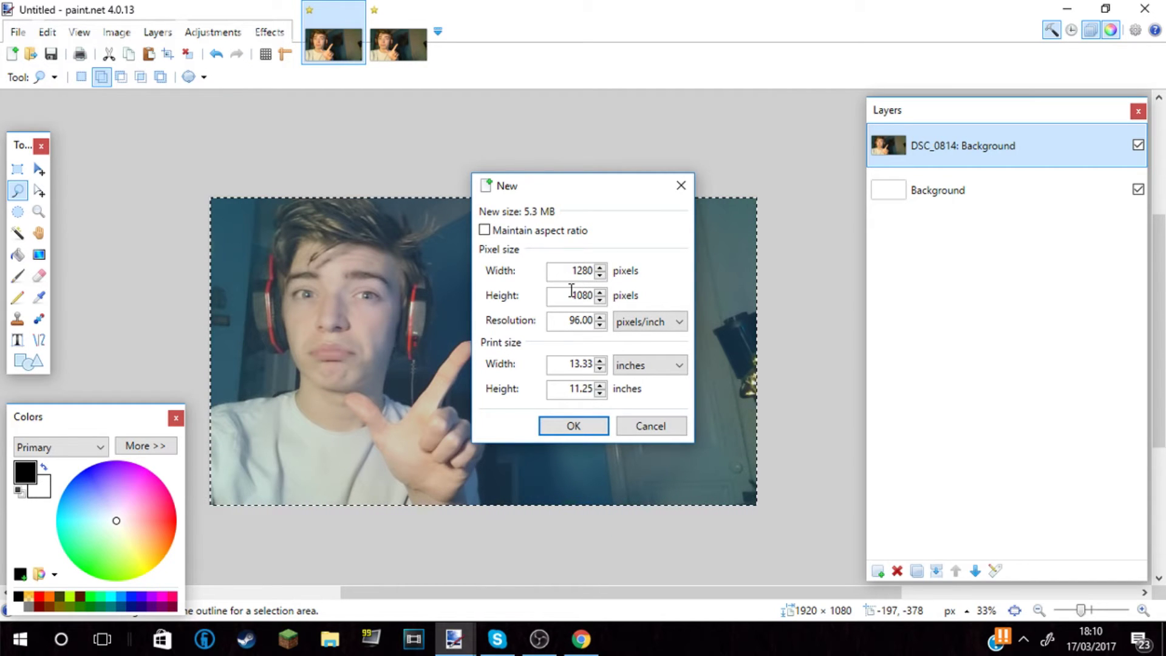
pyautogui.doubleClick(571, 296)
# Create the 1280 × 720 blank image and zoom out to see the whole canvas.
pyautogui.write('720')
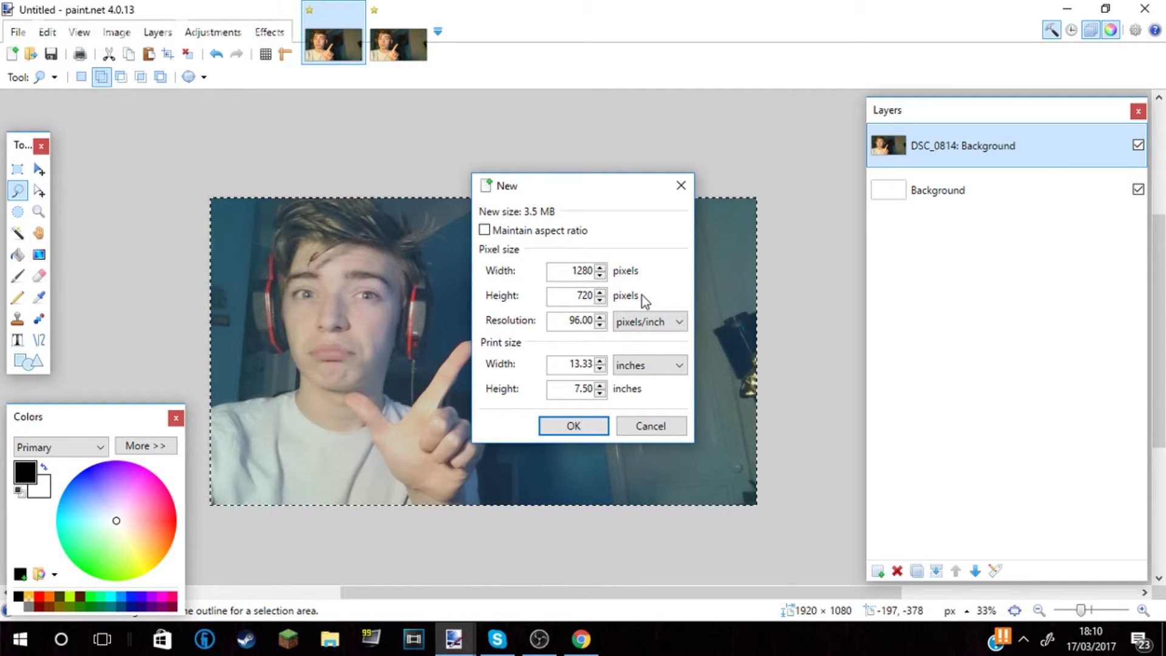
pyautogui.click(564, 428)
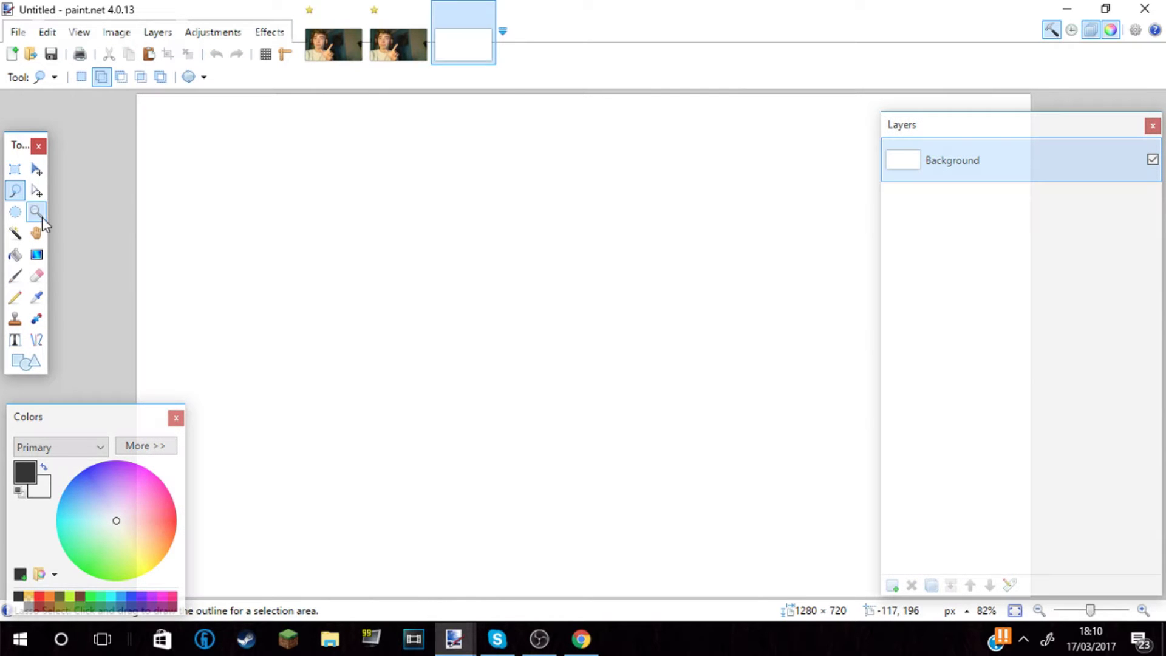
pyautogui.click(36, 211)
pyautogui.rightClick(450, 378)
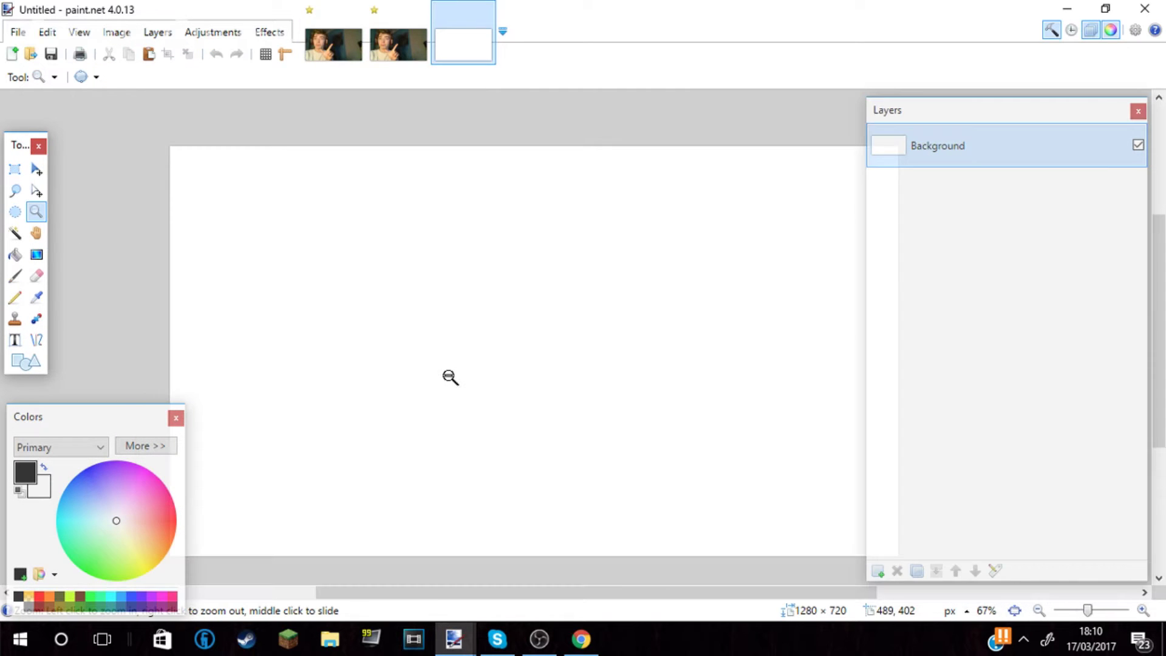
pyautogui.rightClick(450, 377)
# Paste the copied photo into the new image, keeping canvas size, and stretch it to fill.
pyautogui.moveTo(330, 59); pyautogui.dragTo(406, 283)
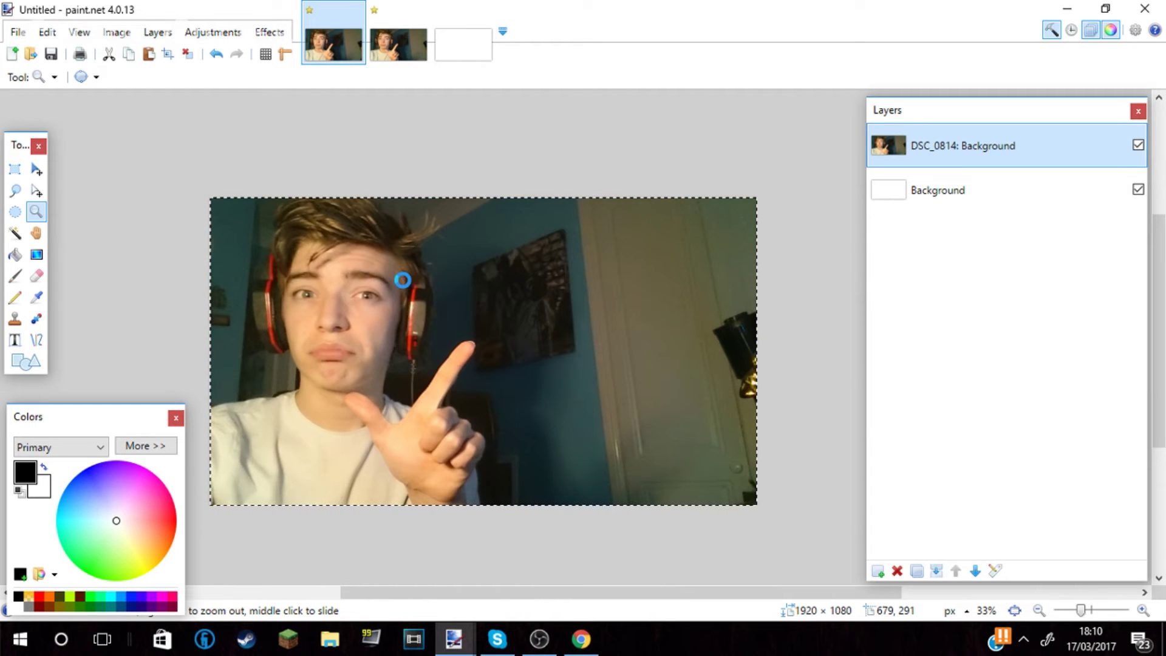
pyautogui.click(469, 57)
pyautogui.hotkey('ctrl', 'v')
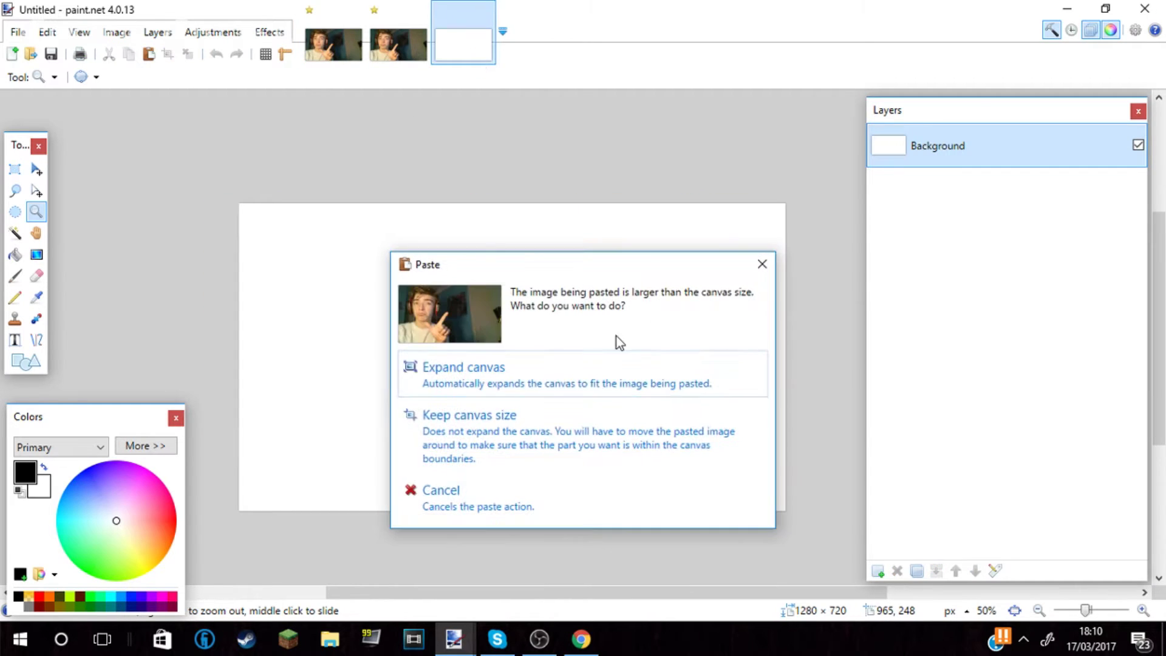
pyautogui.click(444, 416)
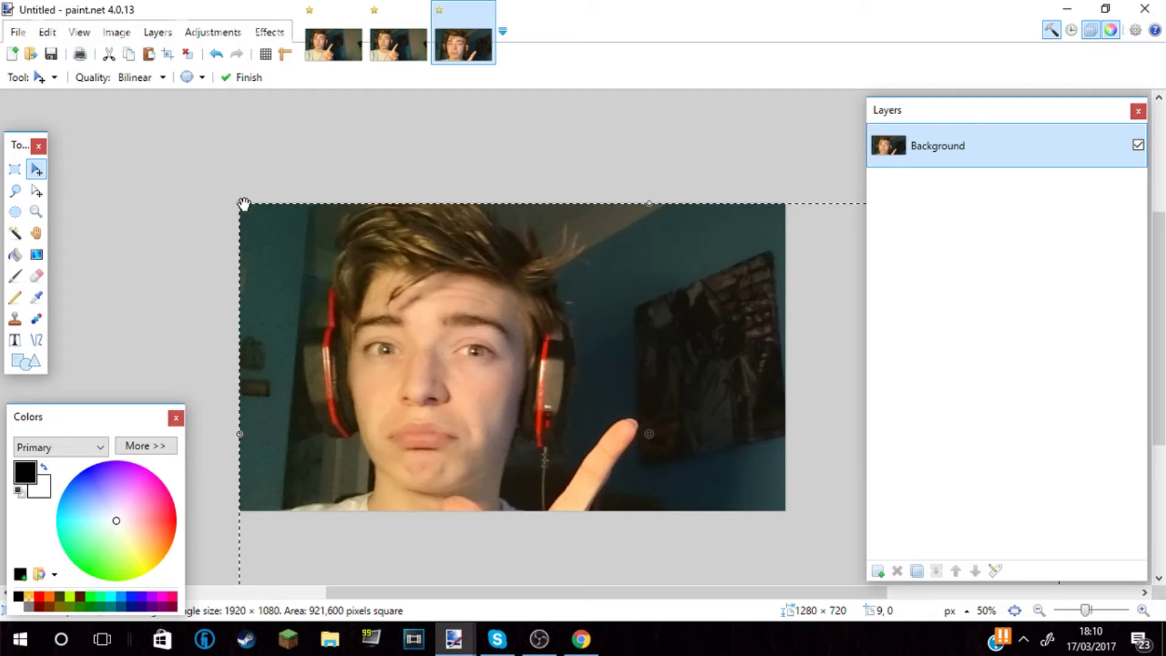
pyautogui.moveTo(153, 204); pyautogui.dragTo(487, 393)
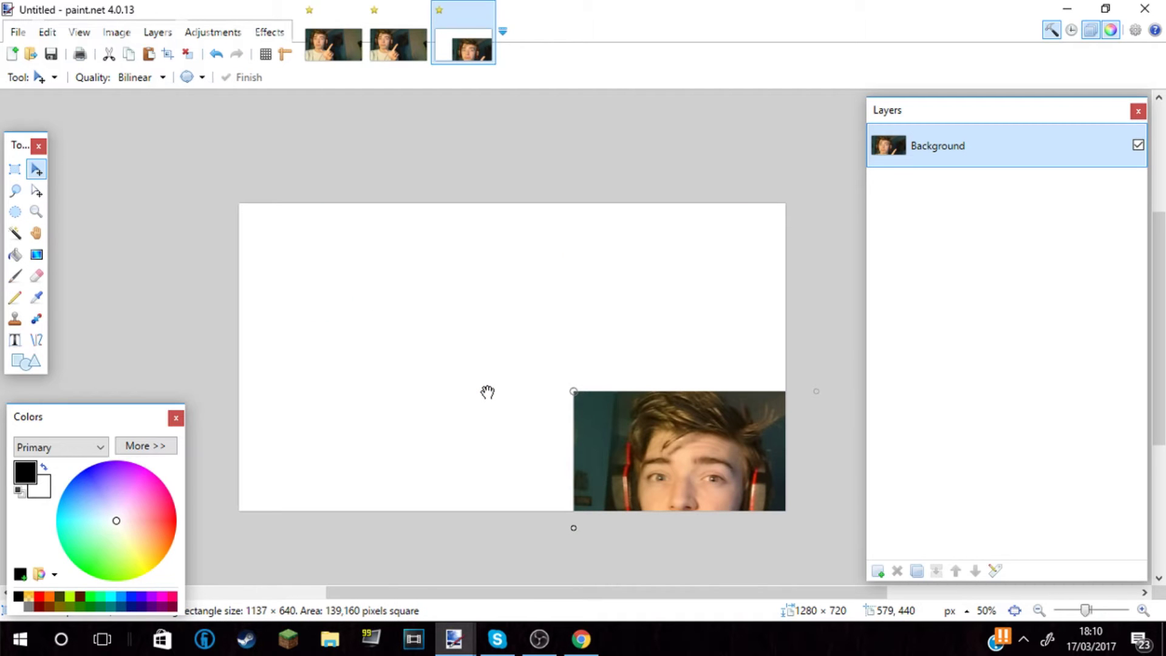
pyautogui.hotkey('ctrl', 'z')
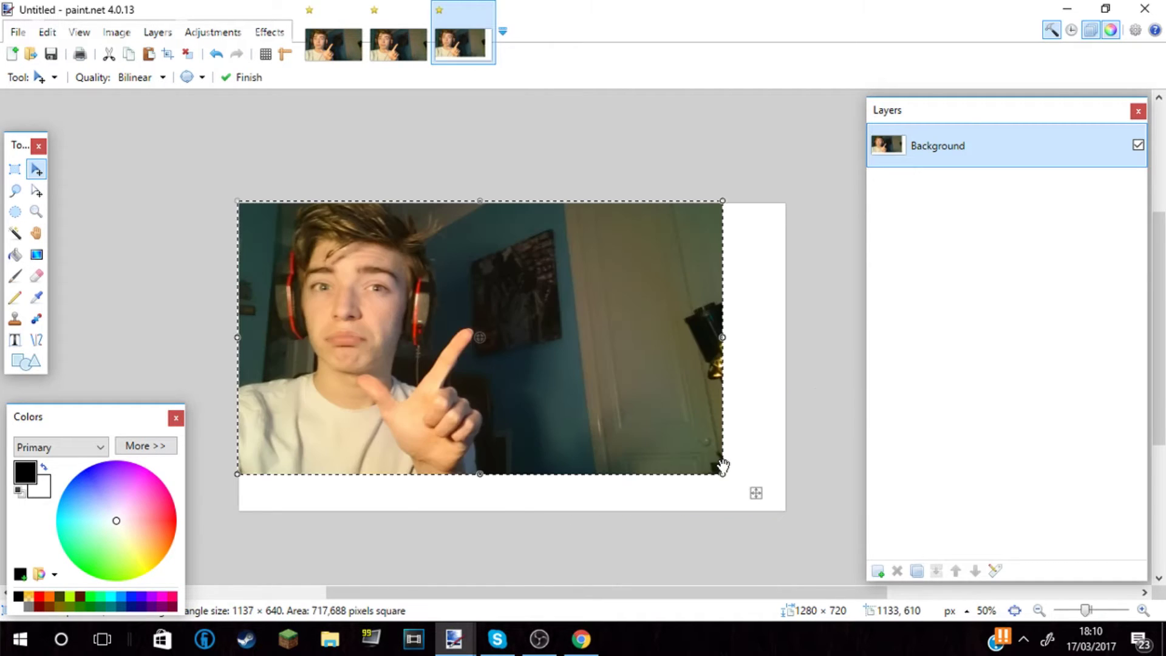
pyautogui.moveTo(723, 467); pyautogui.dragTo(811, 513)
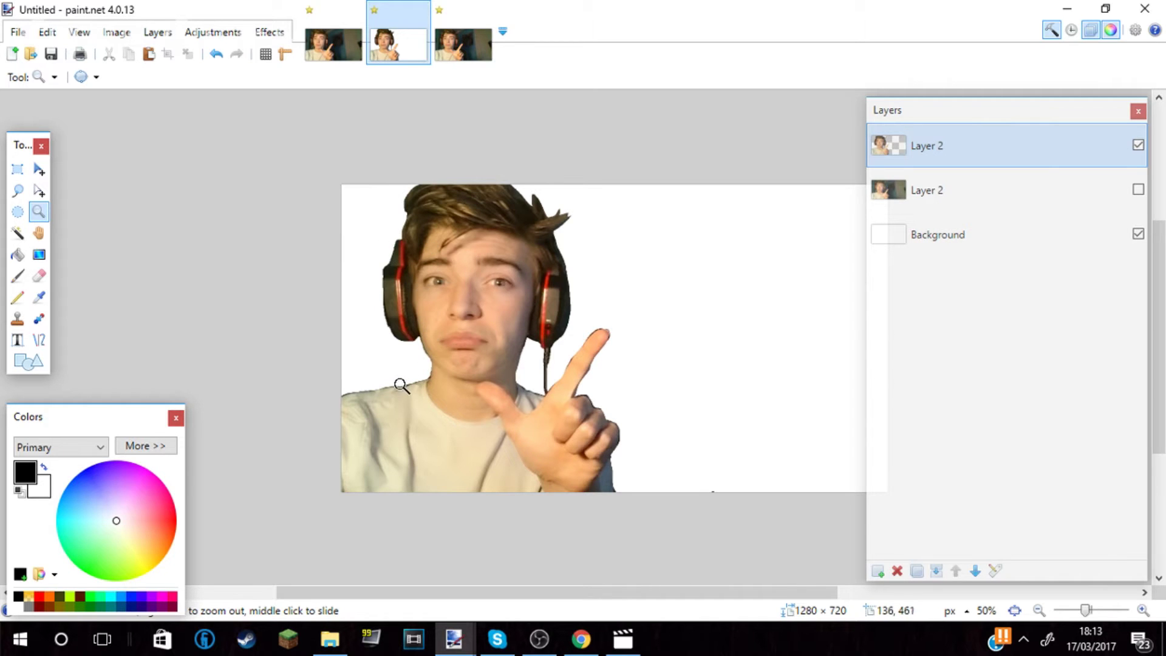
# Zoom in on the face, erase the background around the person, then select the lower photo layer.
pyautogui.click(374, 404)
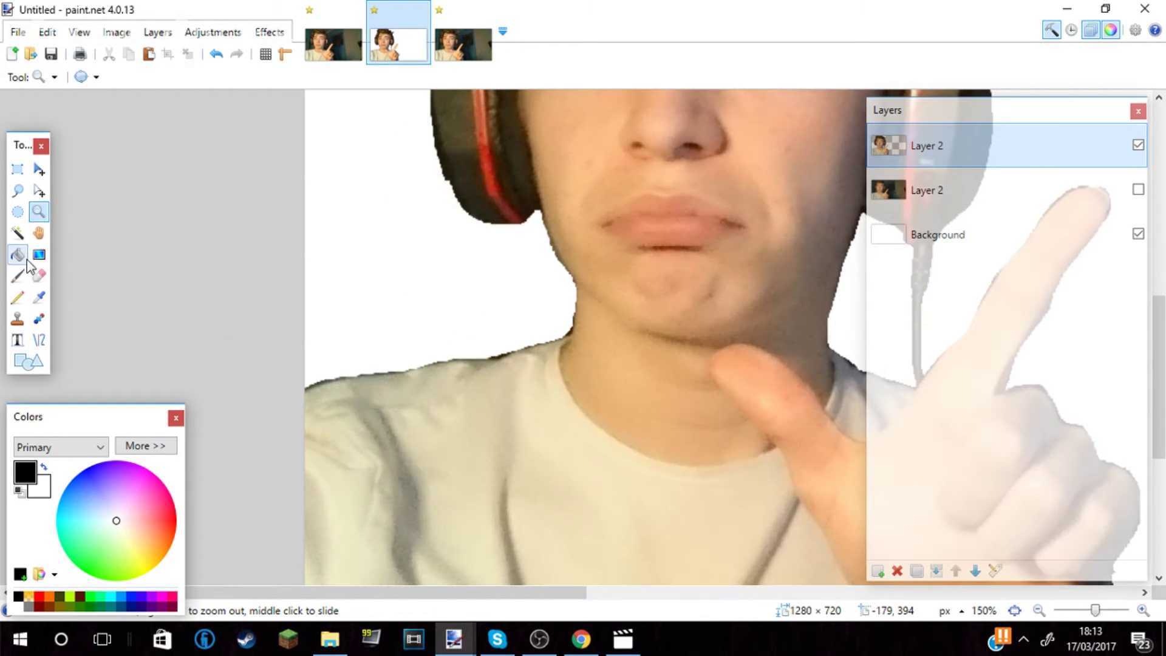
pyautogui.click(36, 277)
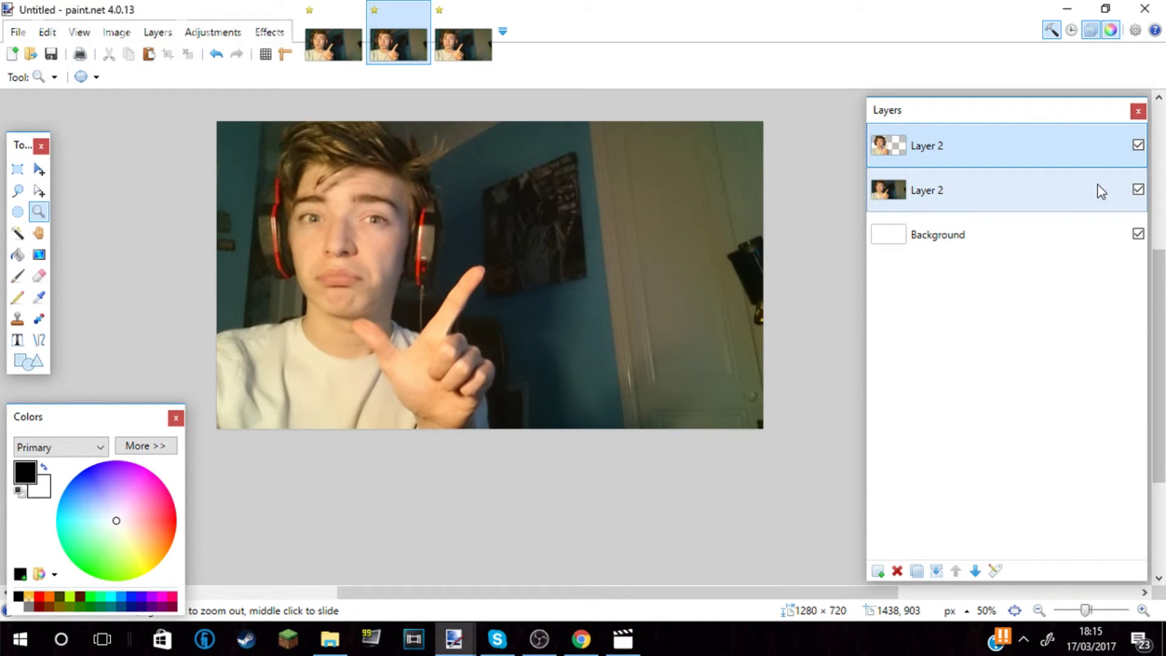
pyautogui.click(1100, 190)
pyautogui.click(269, 32)
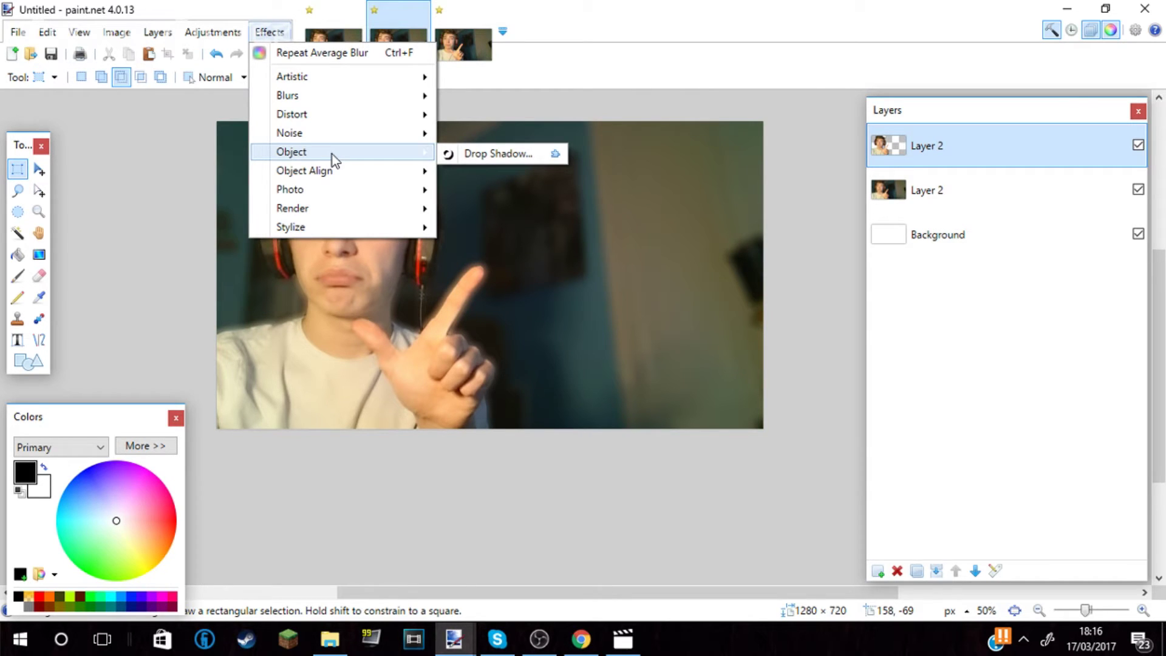
# Add a white Drop Shadow outline (widening 5), then a black shadow with blur 20.
pyautogui.click(495, 154)
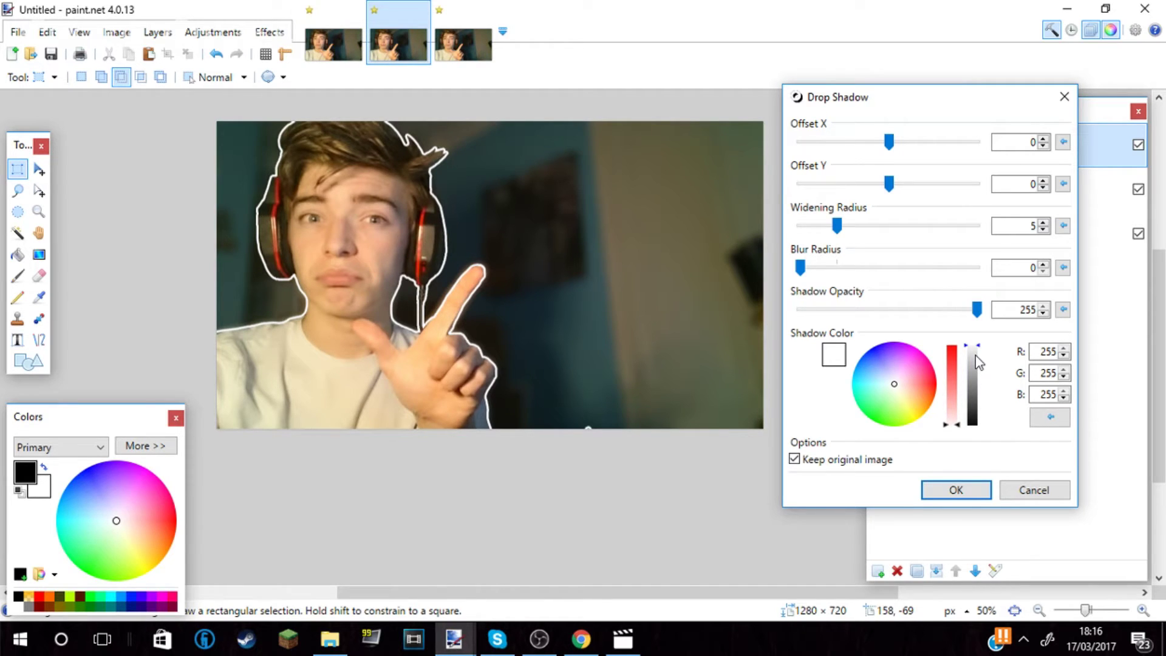
pyautogui.press('Return')
pyautogui.click(271, 33)
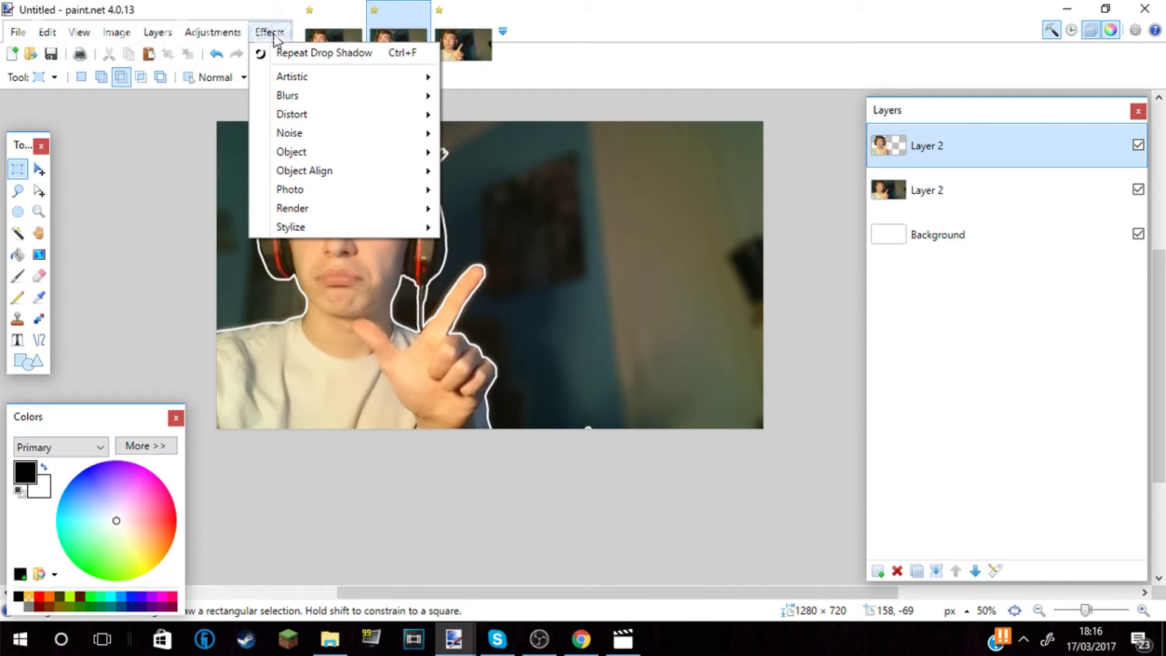
pyautogui.click(324, 52)
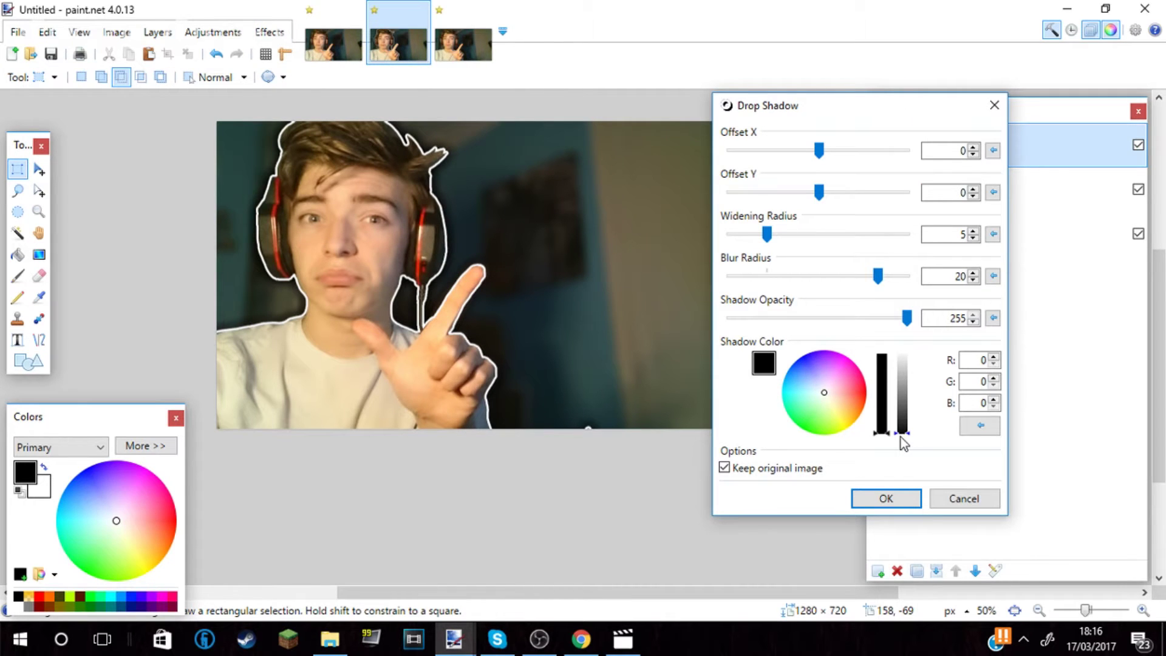
pyautogui.press('Return')
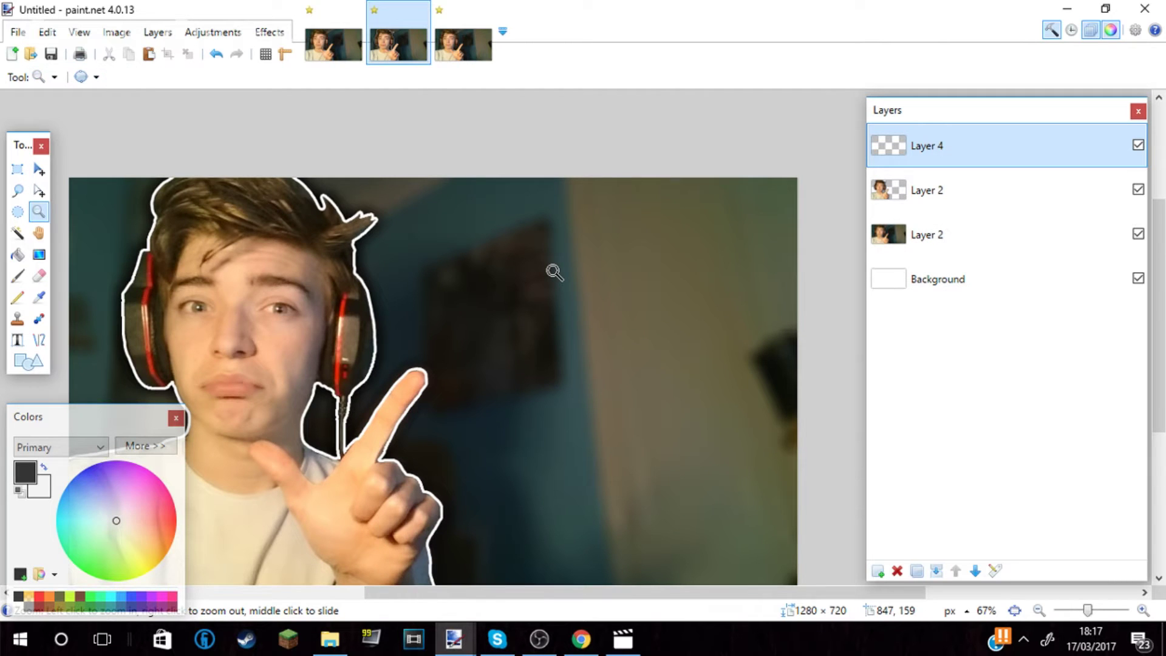
# Set text size 108 and reposition the How To and CUSTOM text.
pyautogui.click(254, 77)
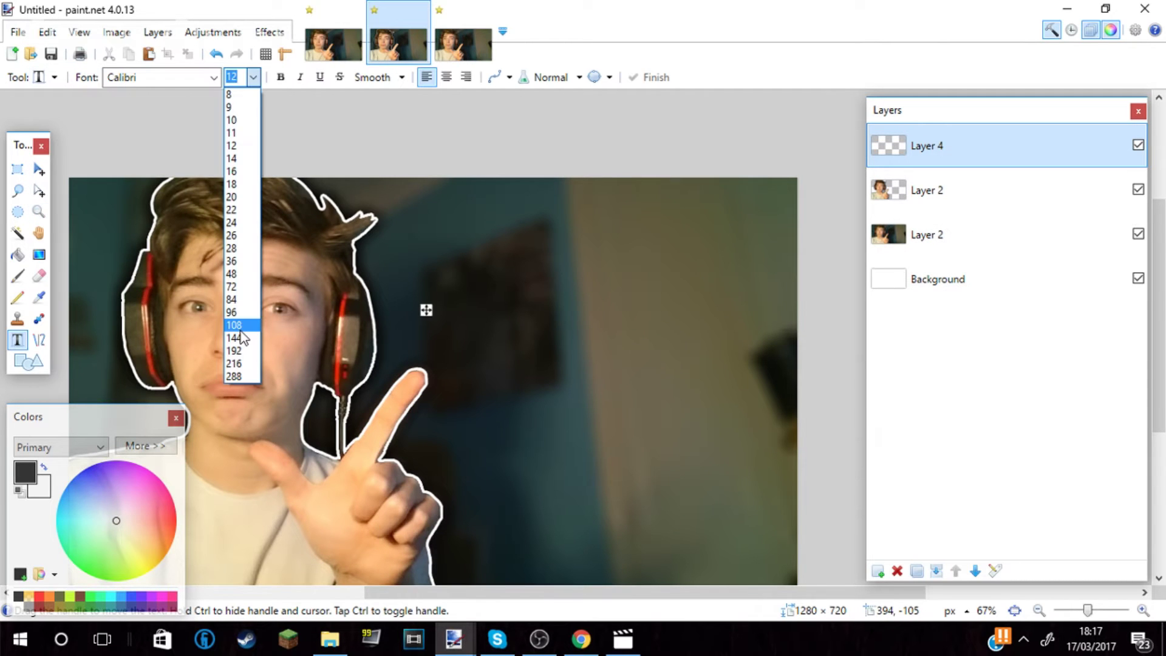
pyautogui.click(240, 331)
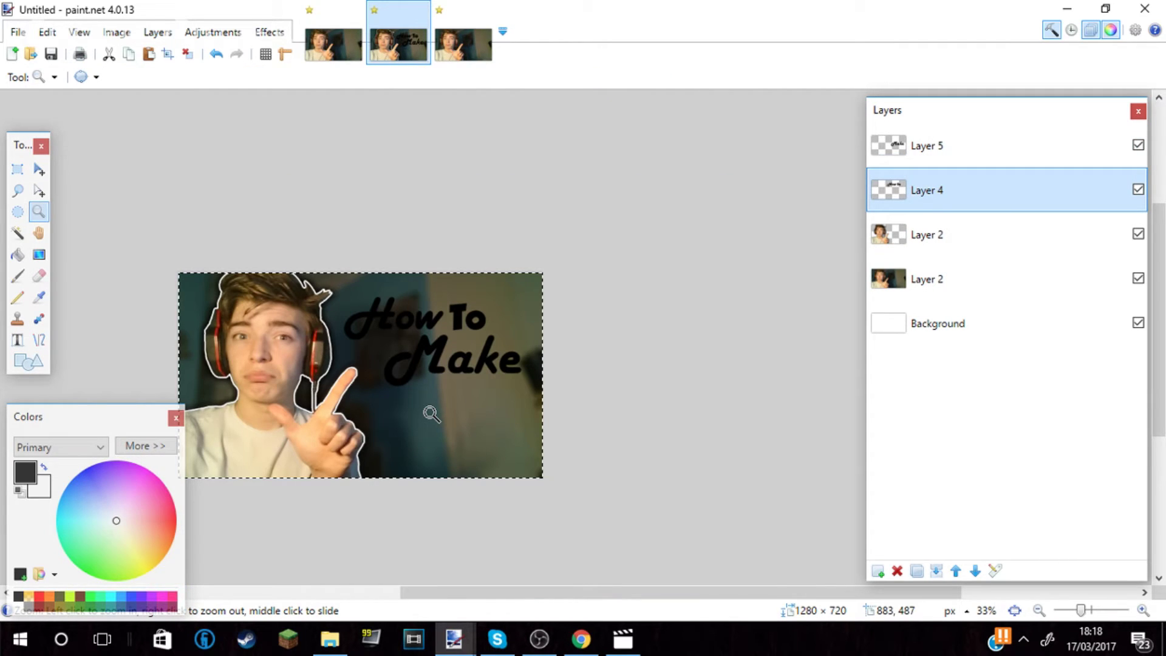
pyautogui.press('m')
pyautogui.moveTo(432, 414); pyautogui.dragTo(491, 423)
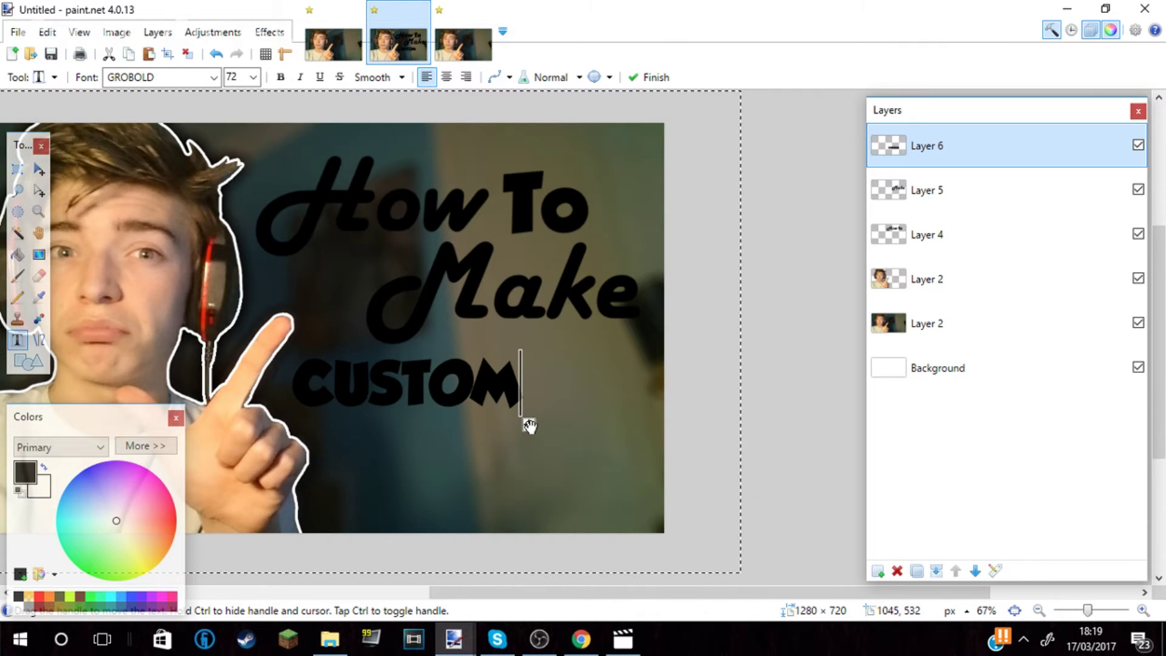
pyautogui.moveTo(529, 426); pyautogui.dragTo(594, 417)
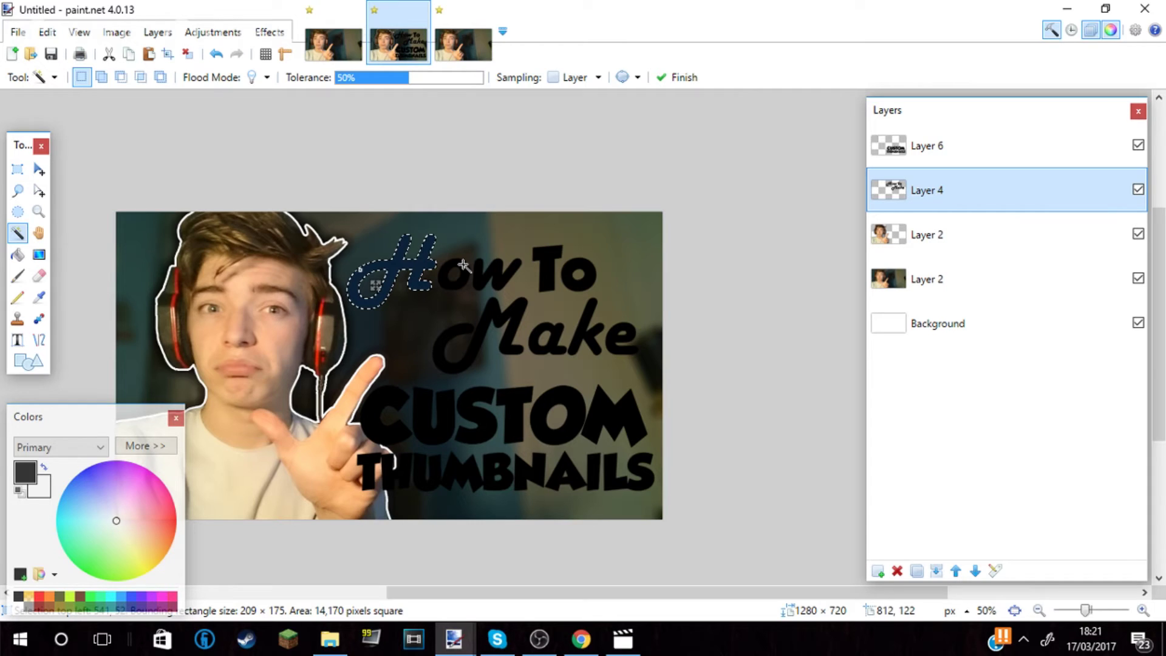
# Apply a Render Gradient to the selected letters, trying yellow top and red bottom colours.
pyautogui.click(269, 32)
pyautogui.moveTo(292, 208)
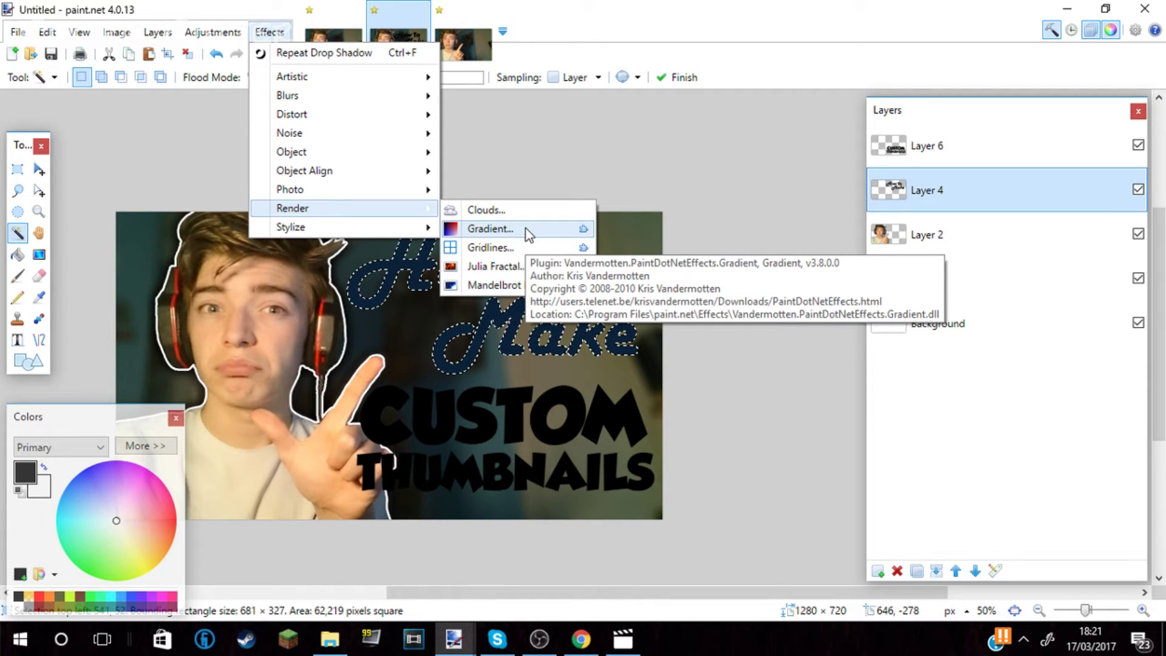
pyautogui.click(526, 230)
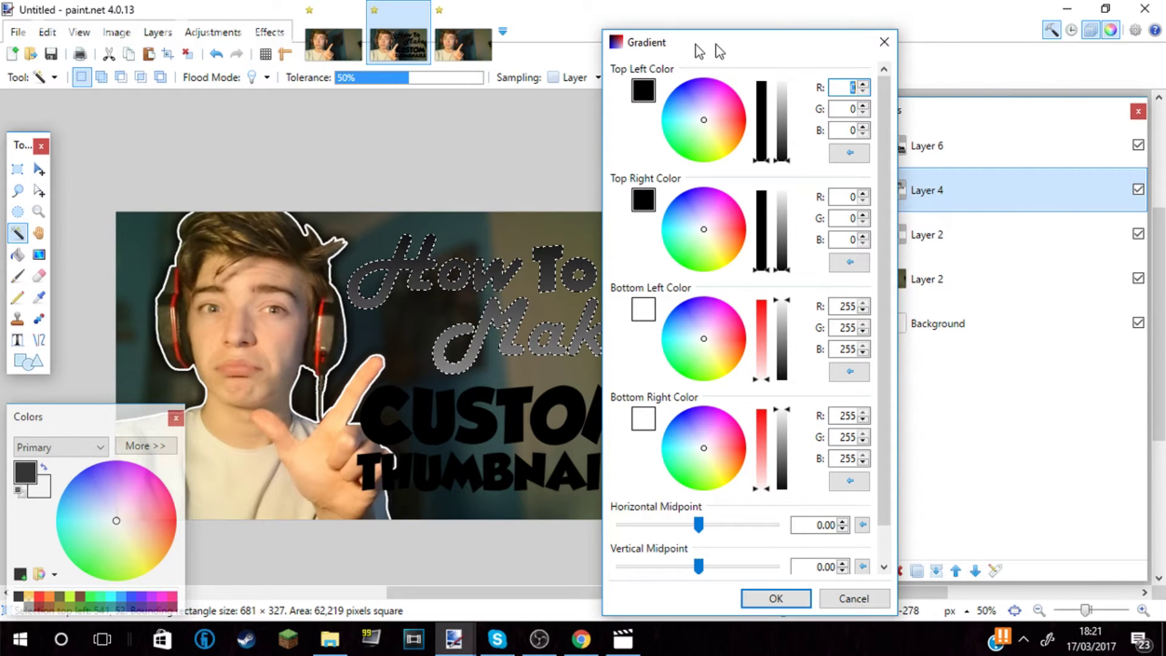
pyautogui.moveTo(720, 51); pyautogui.dragTo(882, 44)
pyautogui.click(895, 142)
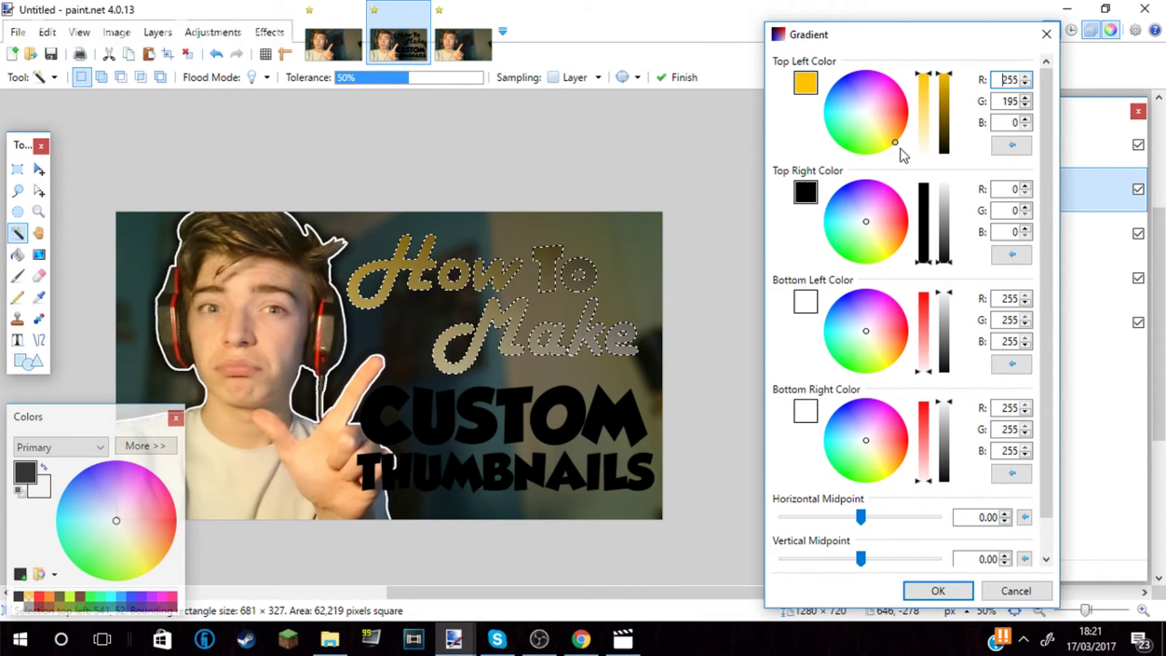
pyautogui.click(887, 149)
pyautogui.click(887, 257)
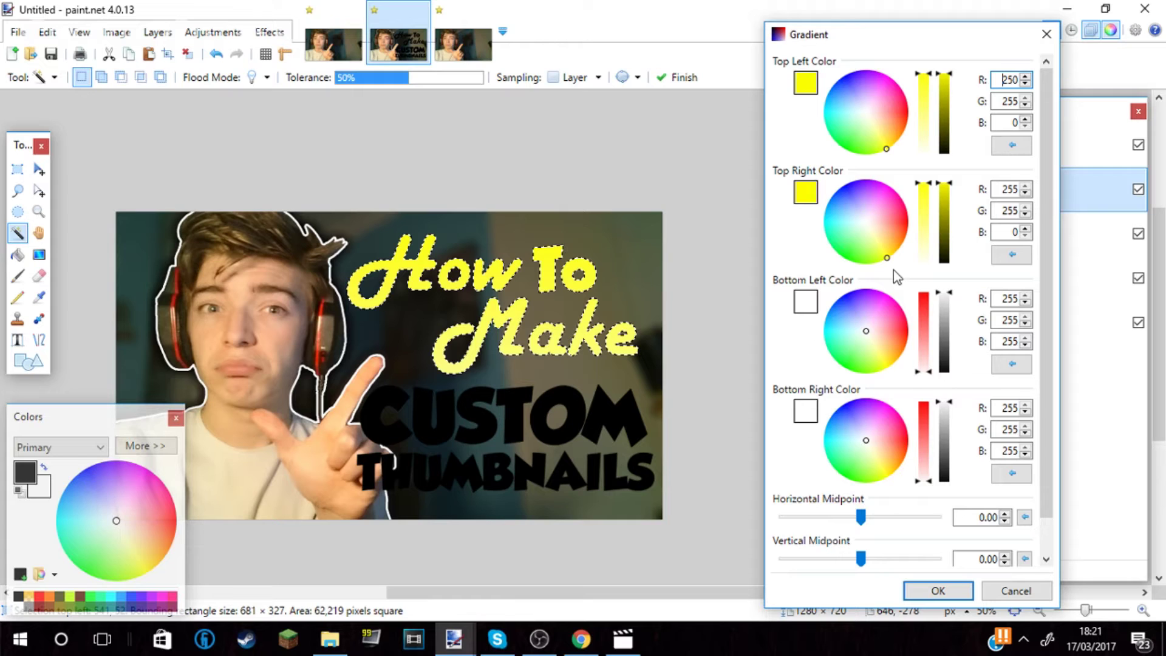
pyautogui.click(908, 334)
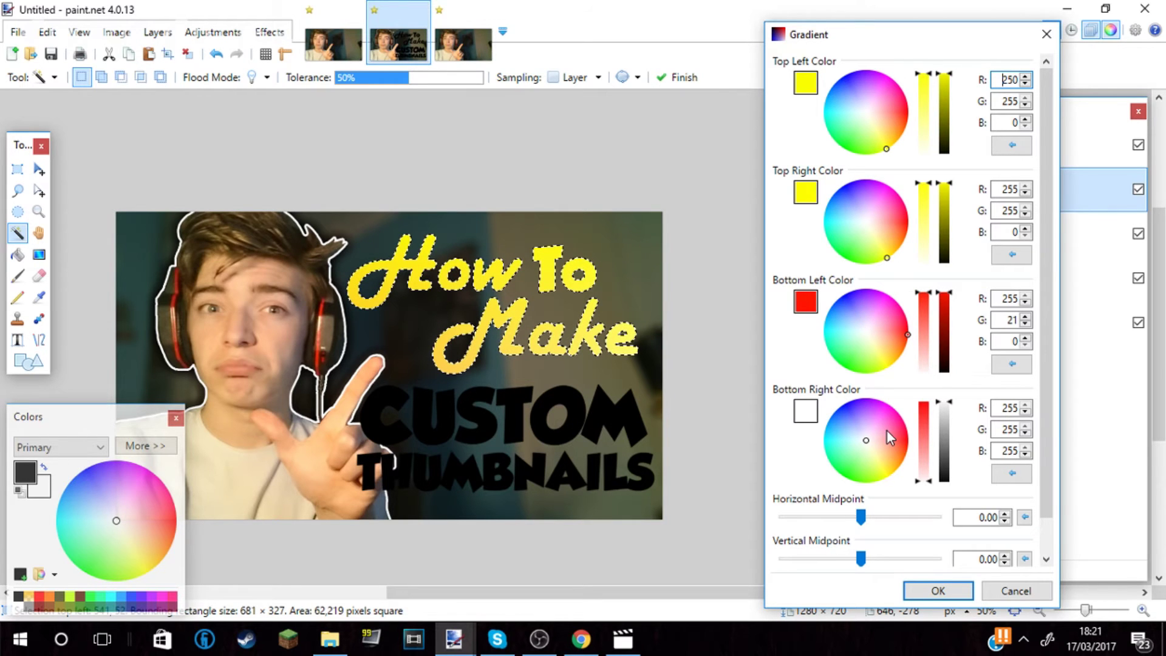
pyautogui.click(907, 449)
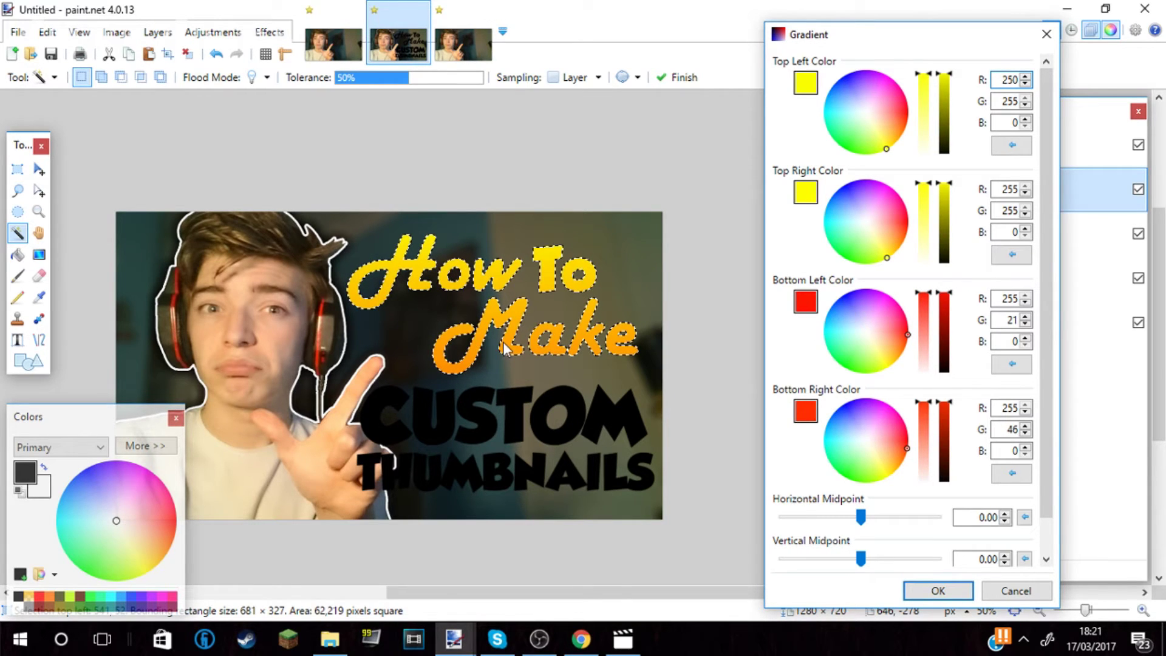
pyautogui.moveTo(861, 559); pyautogui.dragTo(827, 557)
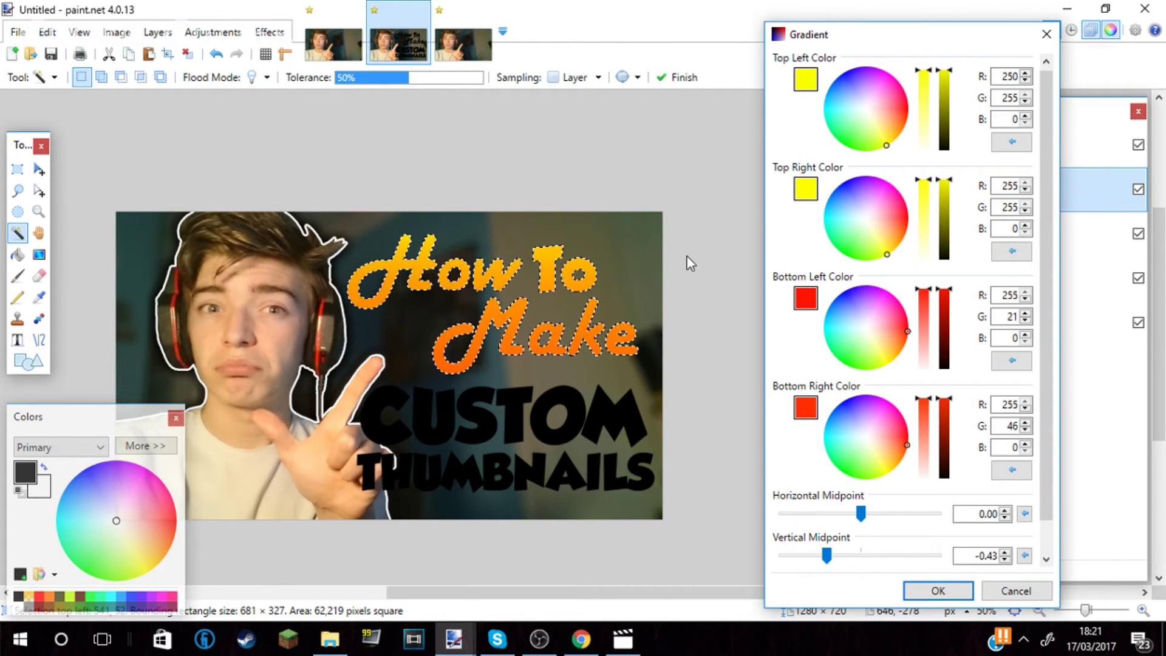
# Switch the gradient to cyan top and green bottom, midpoint near zero, and apply it to How To Make.
pyautogui.moveTo(841, 102); pyautogui.dragTo(825, 107)
pyautogui.moveTo(847, 222); pyautogui.dragTo(807, 218)
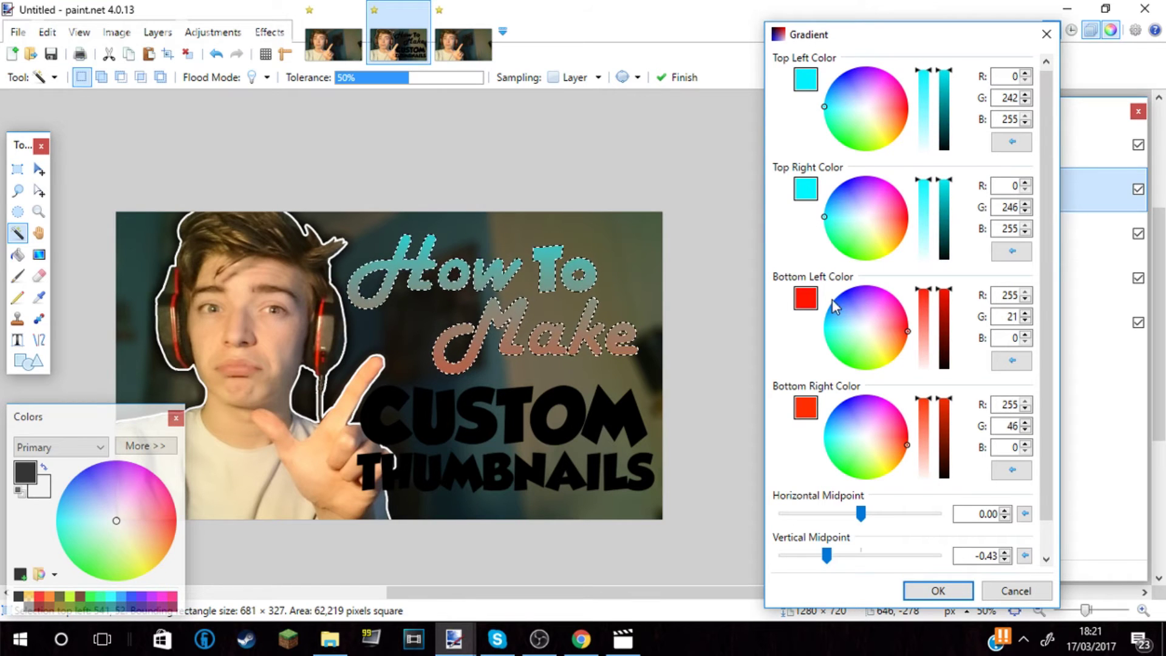
pyautogui.moveTo(867, 322); pyautogui.dragTo(848, 365)
pyautogui.moveTo(852, 446); pyautogui.dragTo(848, 474)
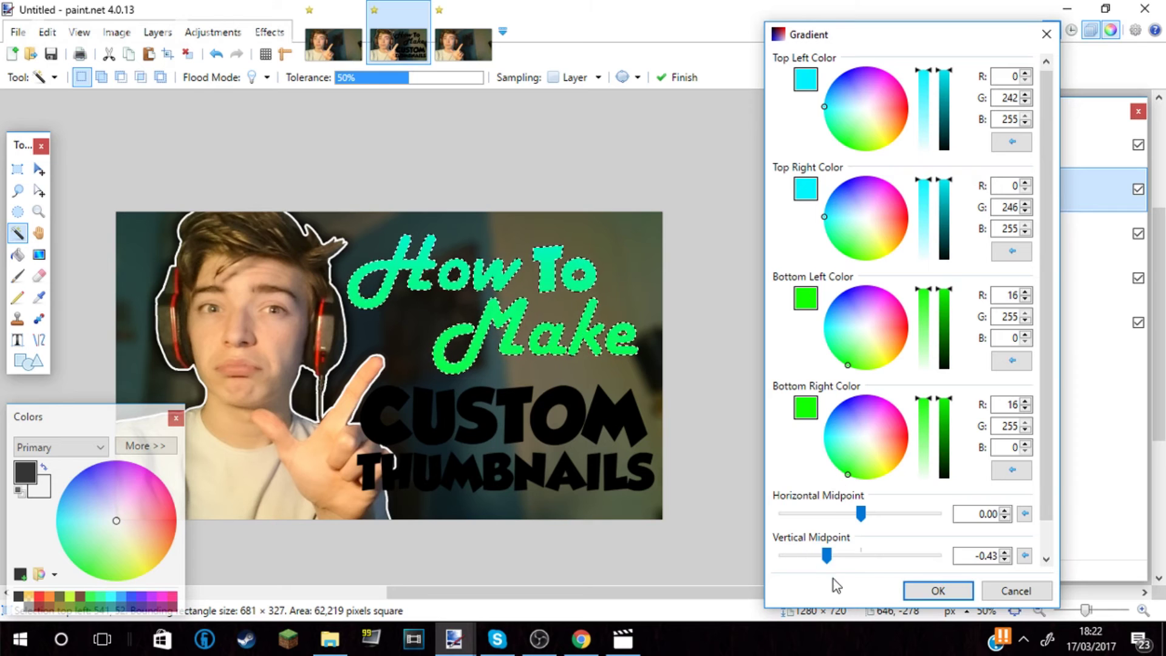
pyautogui.moveTo(827, 555); pyautogui.dragTo(861, 555)
pyautogui.click(939, 590)
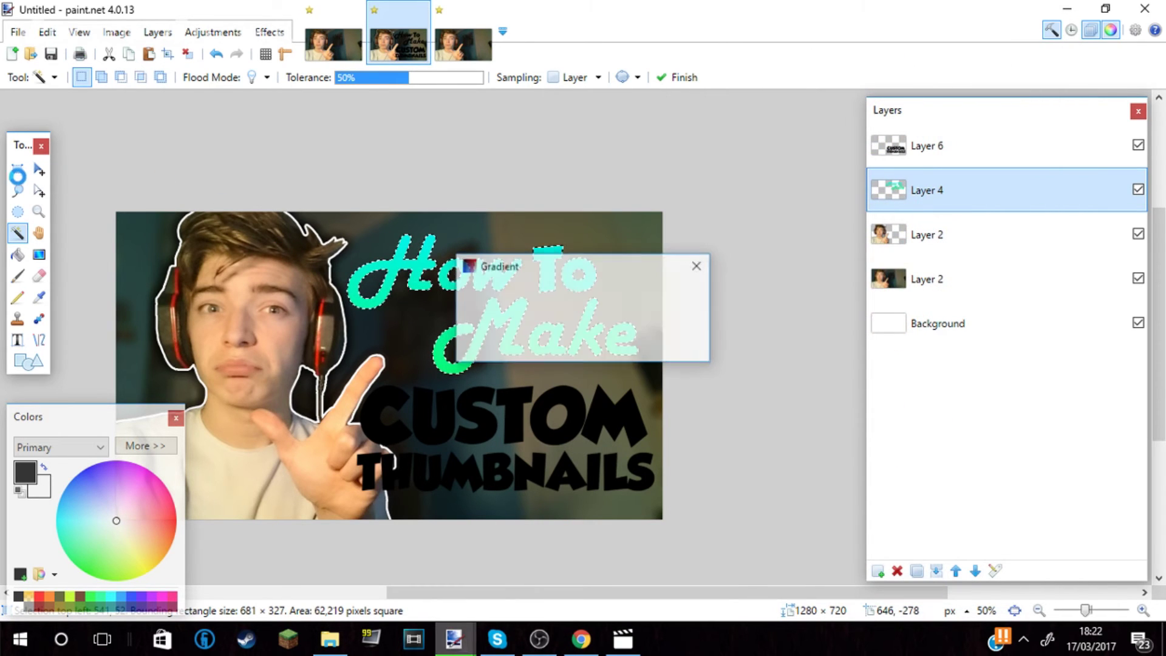
# Give CUSTOM THUMBNAILS a yellow-orange-to-red gradient with midpoint 0.49, then deselect.
pyautogui.click(17, 189)
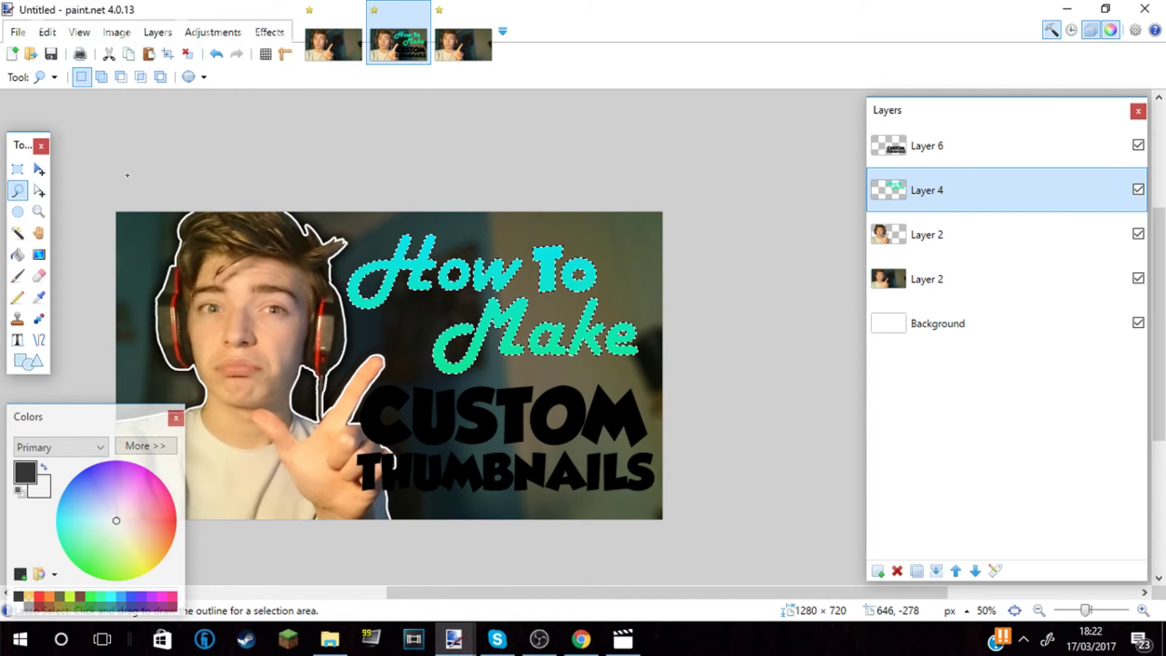
pyautogui.click(494, 228)
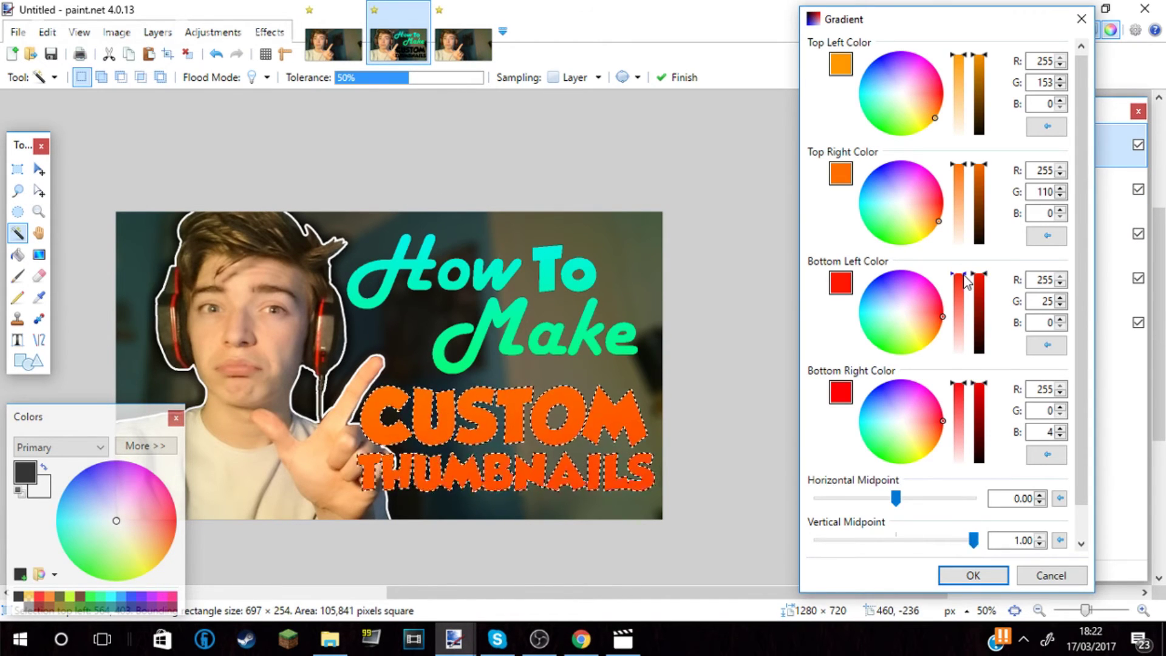
pyautogui.moveTo(933, 219); pyautogui.dragTo(927, 234)
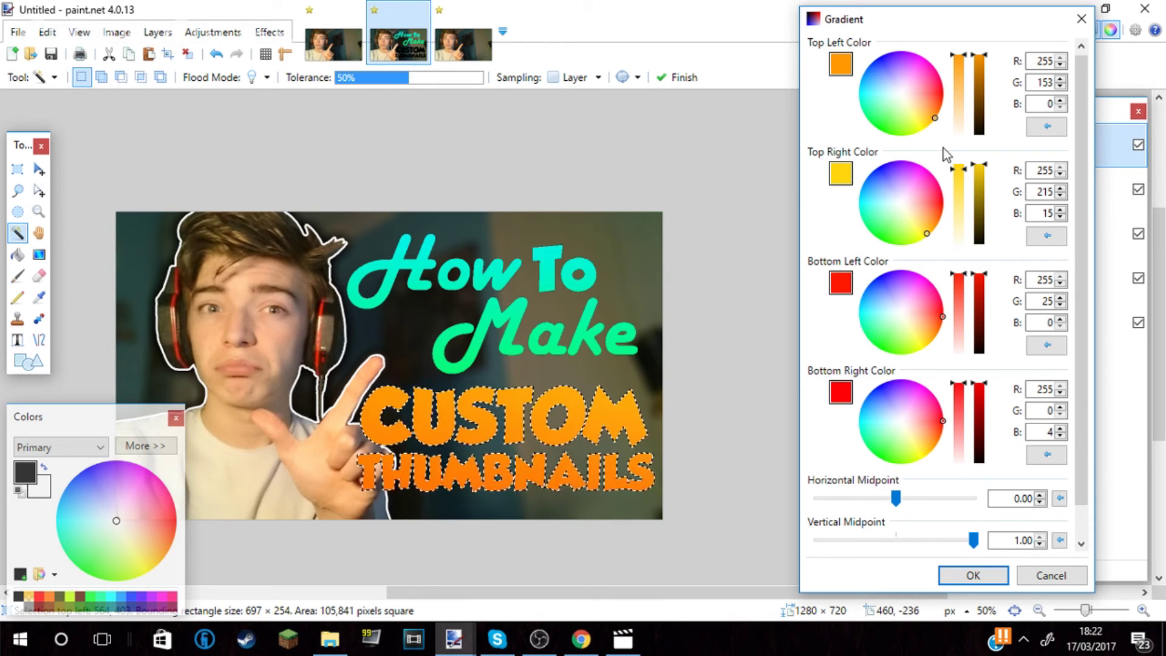
pyautogui.moveTo(939, 136); pyautogui.dragTo(923, 130)
pyautogui.moveTo(974, 540); pyautogui.dragTo(937, 543)
pyautogui.click(952, 574)
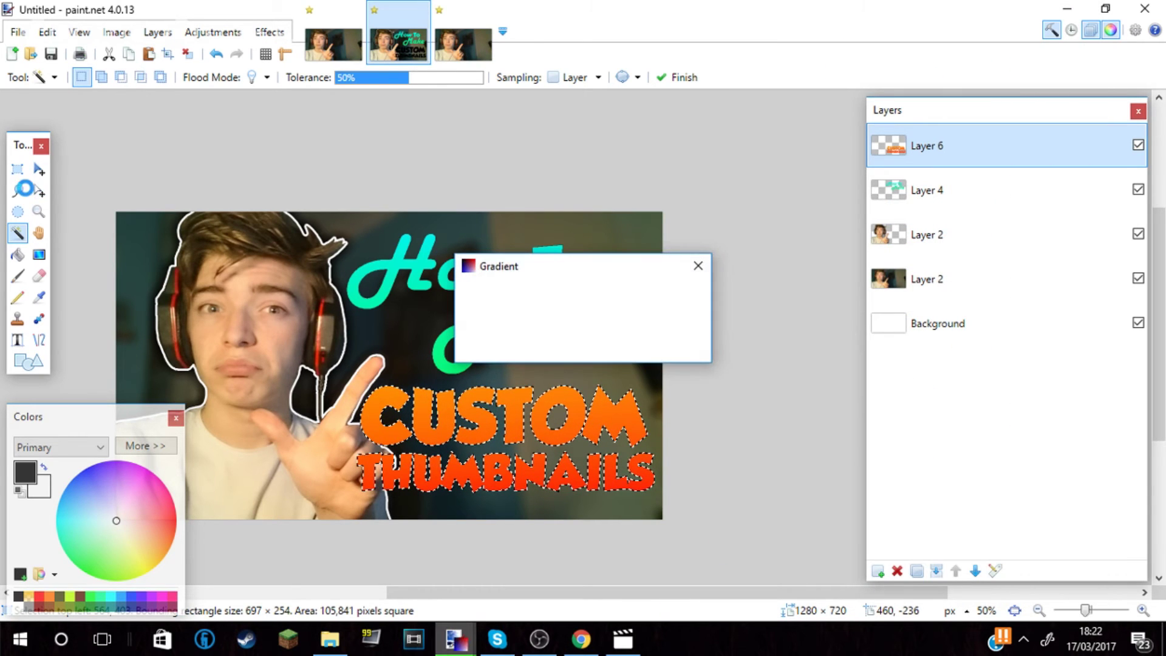
pyautogui.click(17, 190)
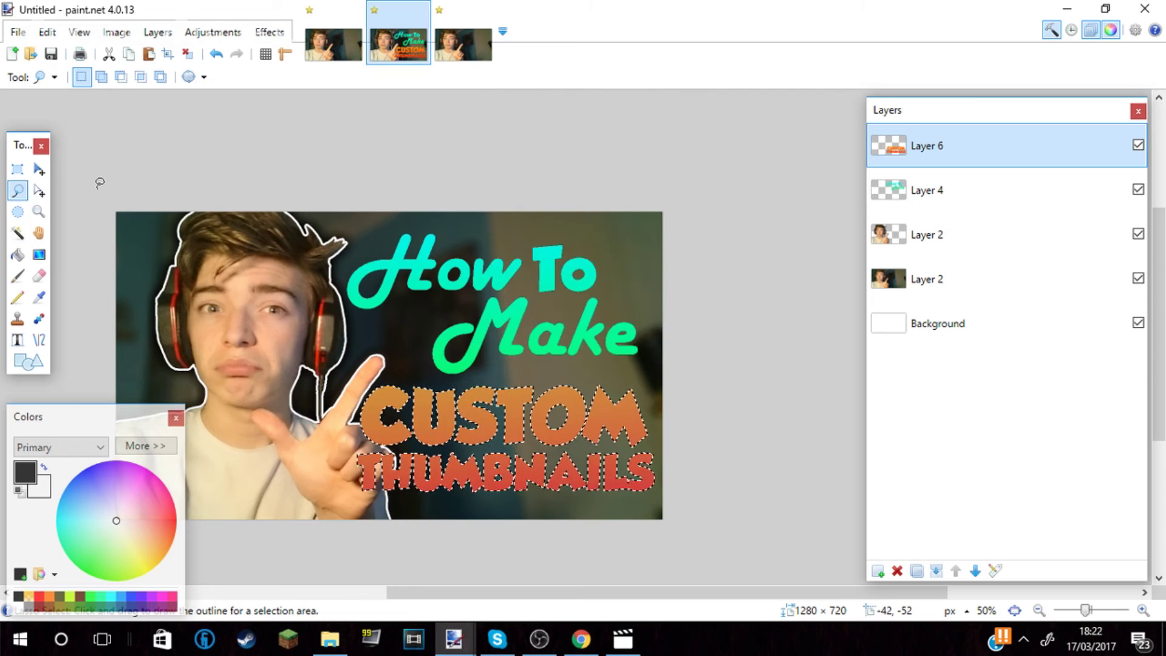
pyautogui.hotkey('ctrl', 'd')
pyautogui.moveTo(539, 599); pyautogui.dragTo(513, 596)
# Give Layer 4's How To Make text a Drop Shadow with blur radius 0.
pyautogui.click(928, 199)
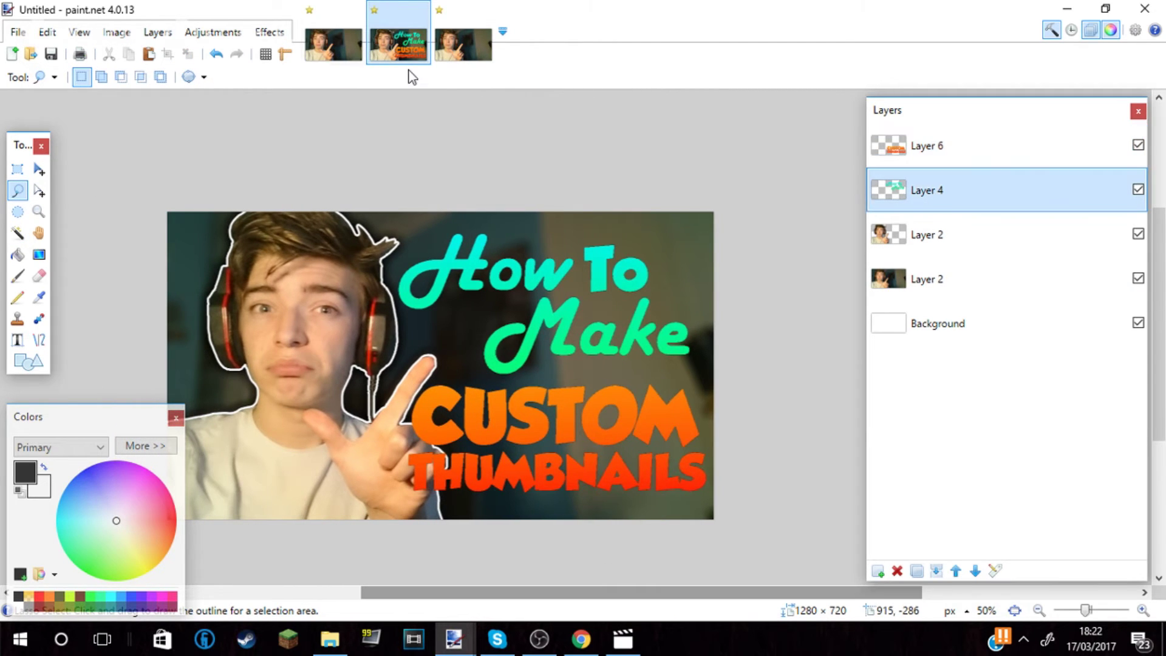
pyautogui.click(269, 31)
pyautogui.moveTo(322, 162)
pyautogui.click(468, 155)
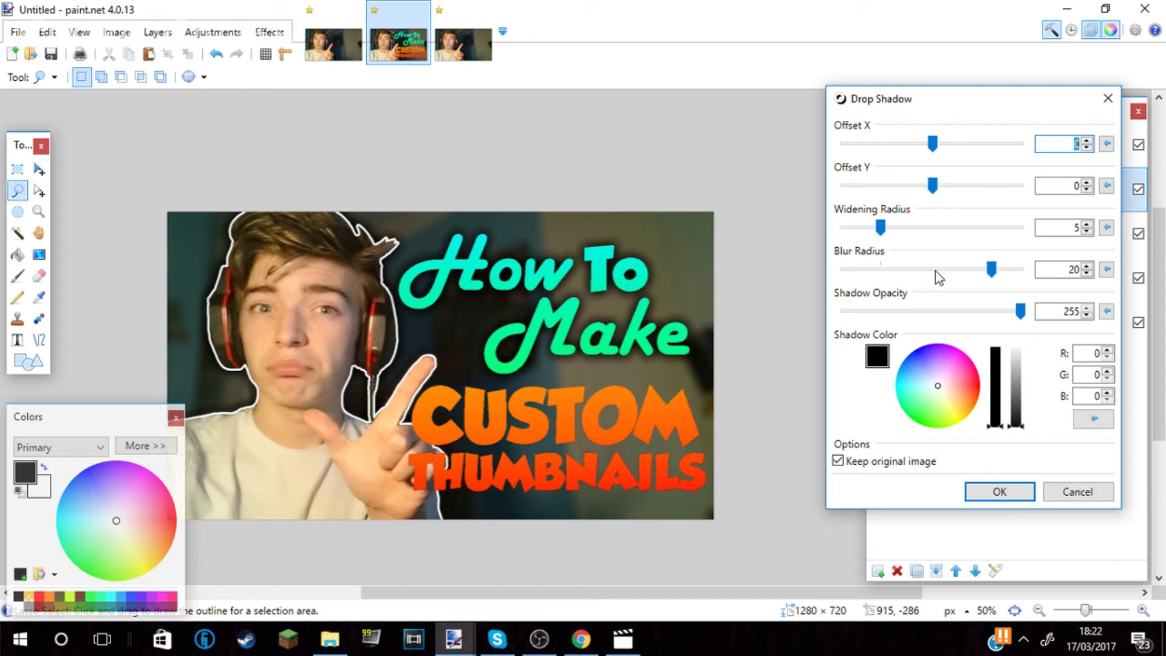
pyautogui.moveTo(992, 271); pyautogui.dragTo(788, 261)
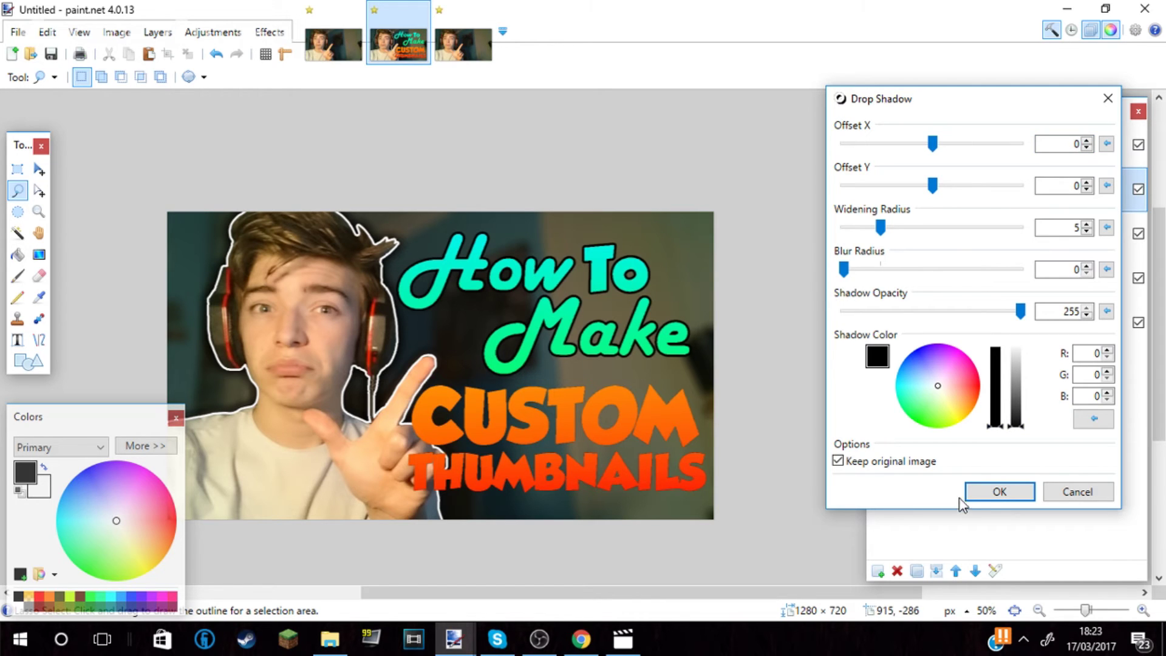
pyautogui.click(1000, 492)
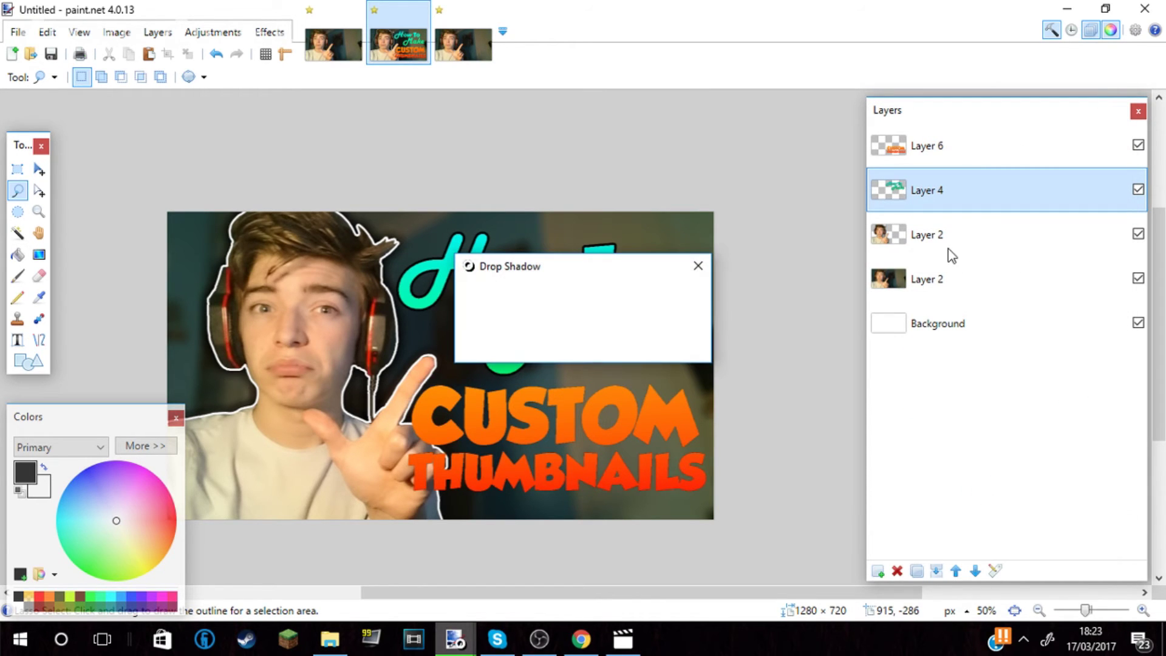
# Select Layer 6 and start a Drop Shadow on CUSTOM THUMBNAILS.
pyautogui.click(958, 158)
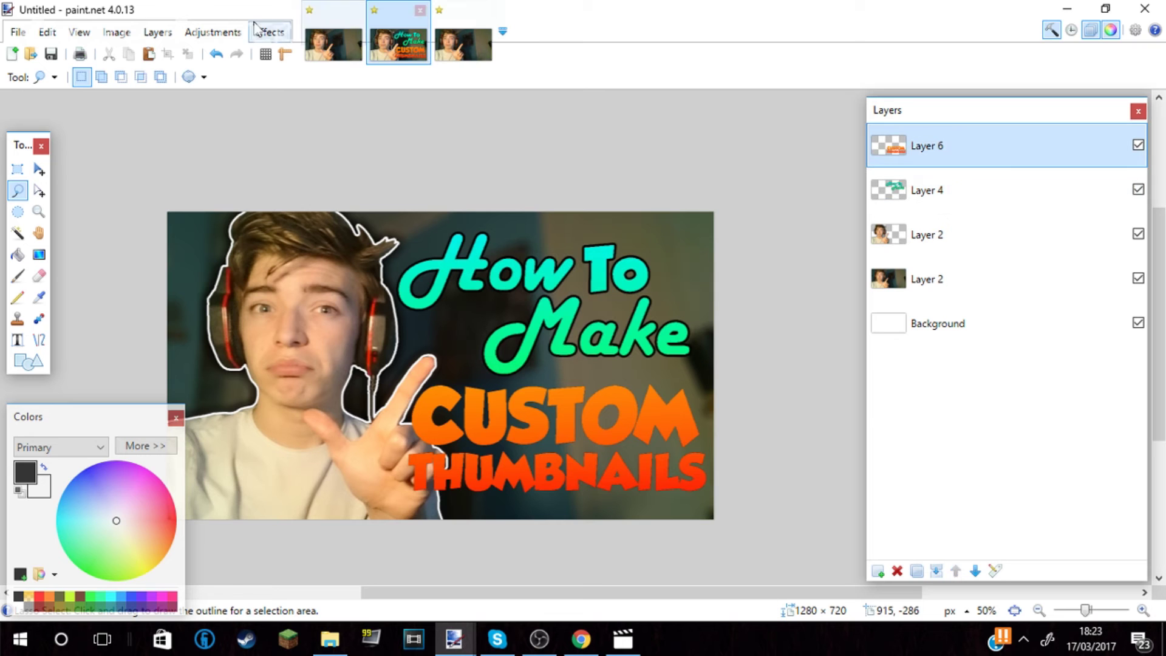
pyautogui.click(278, 36)
pyautogui.moveTo(299, 151)
pyautogui.click(537, 152)
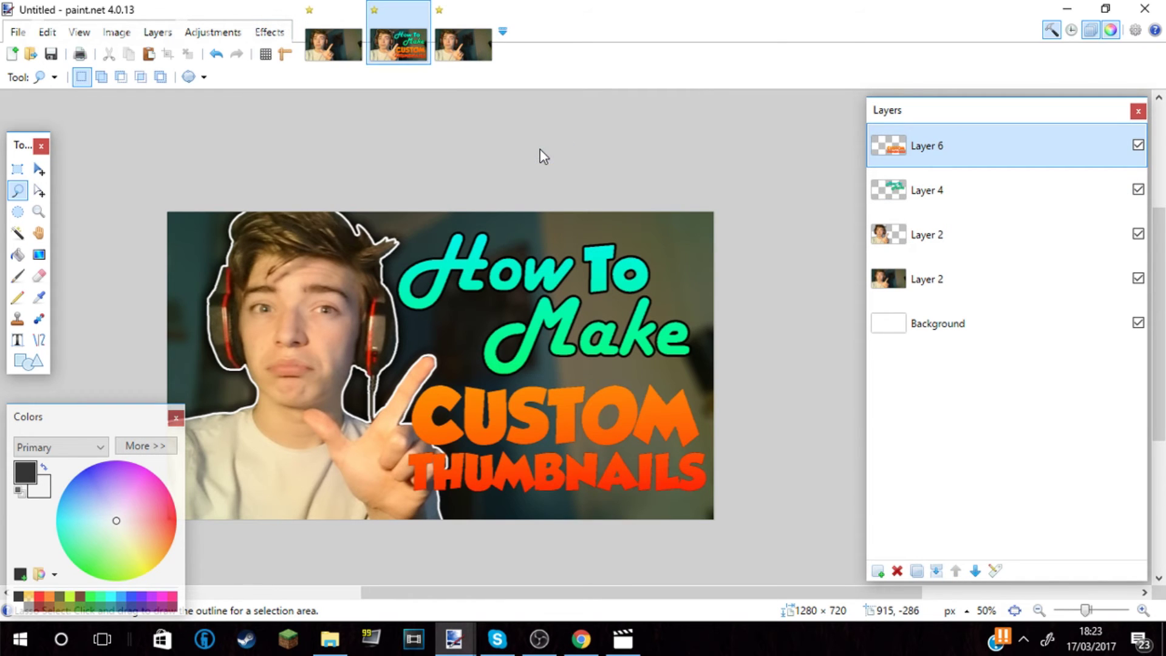
# Move the Drop Shadow dialog aside and preview the first orange sunburst result in Google Images.
pyautogui.moveTo(593, 110); pyautogui.dragTo(875, 117)
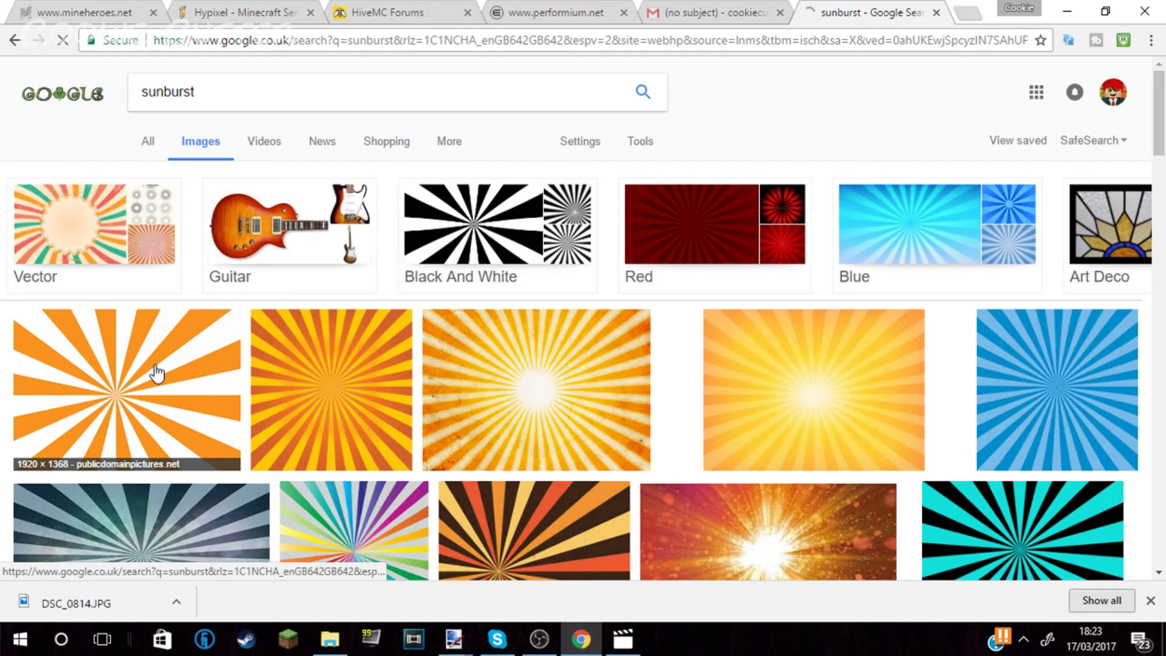
pyautogui.click(157, 372)
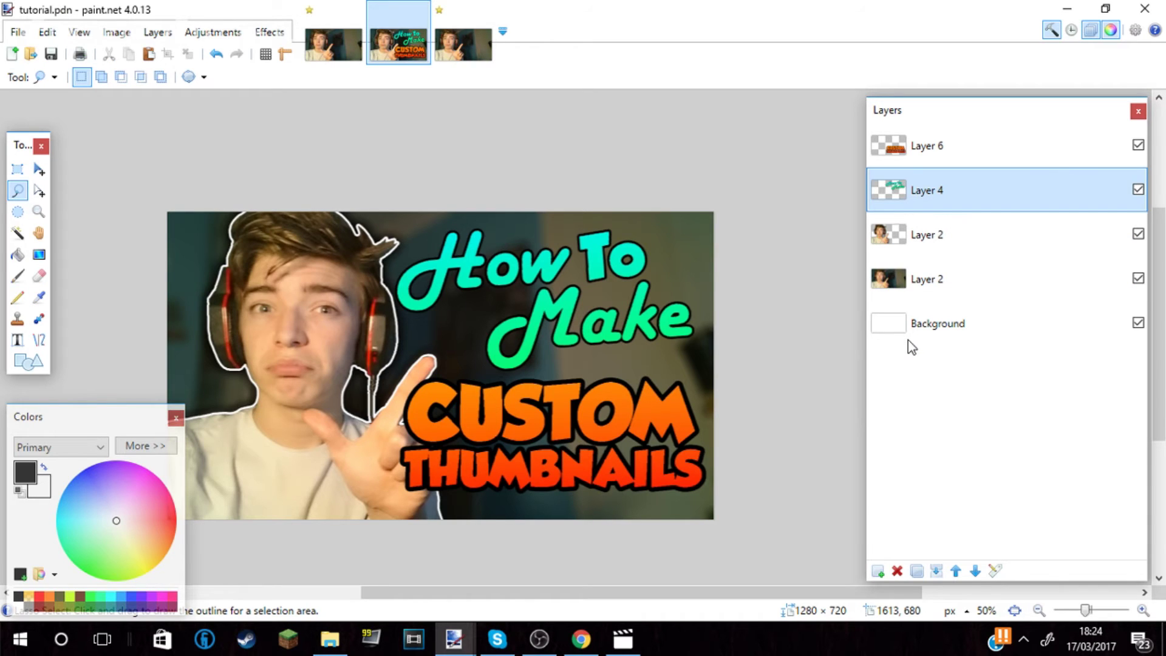
# Paste the sunburst into a new layer, deselect, and set the layer's blend mode to Overlay.
pyautogui.hotkey('ctrl', 'shift', 'v')
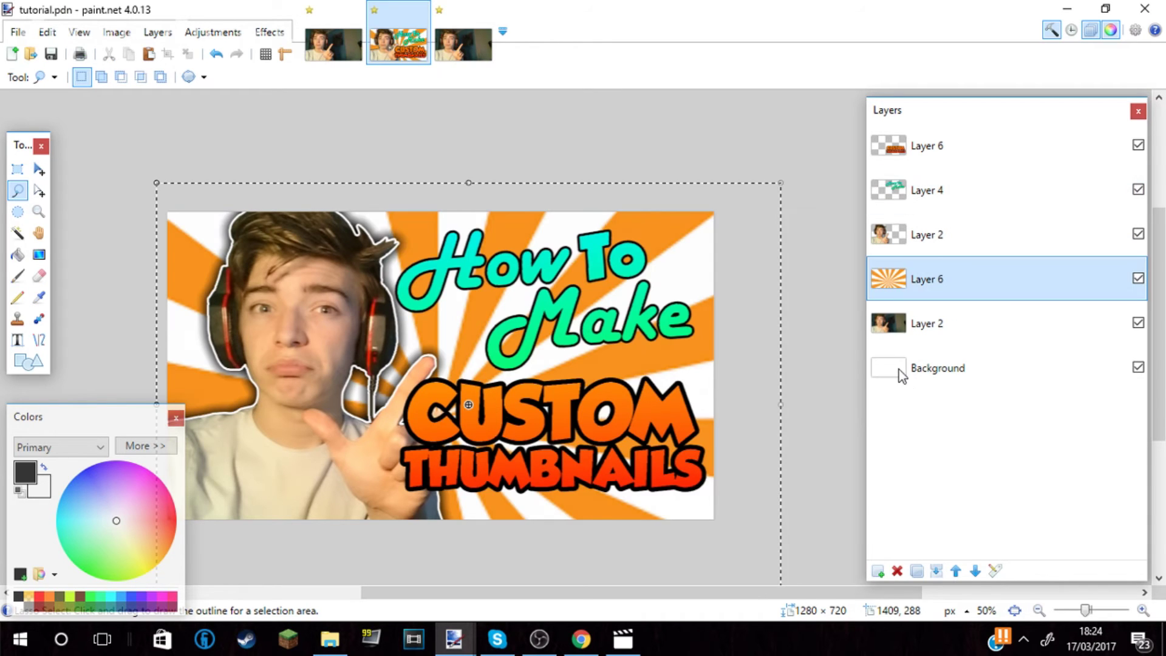
pyautogui.hotkey('ctrl', 'd')
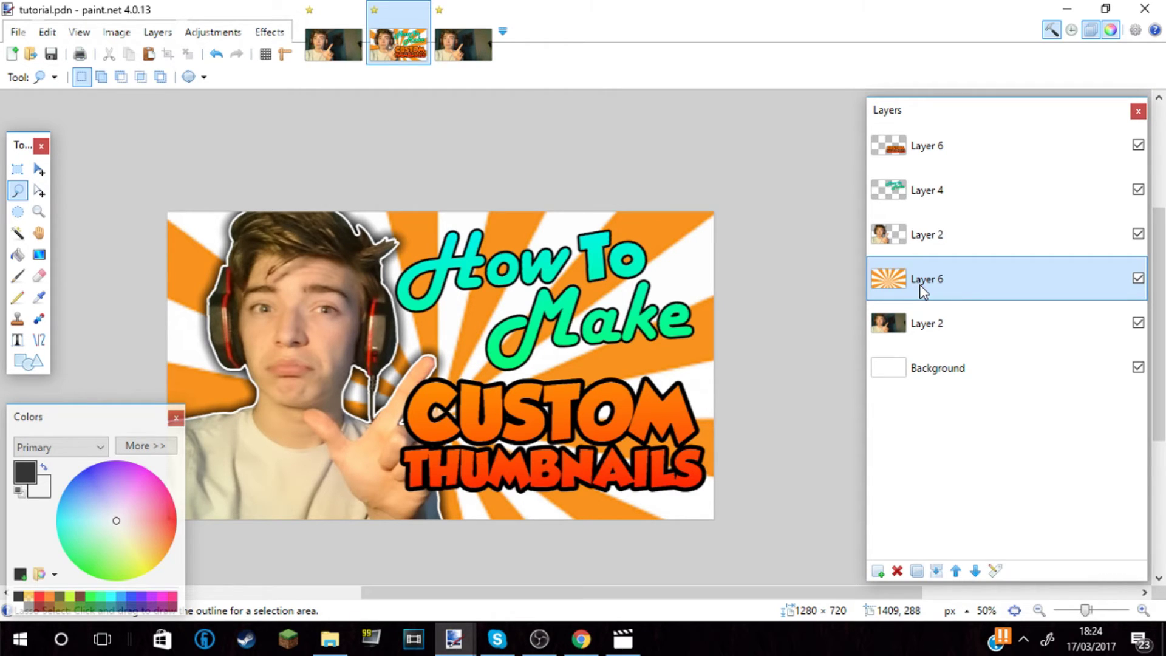
pyautogui.doubleClick(923, 281)
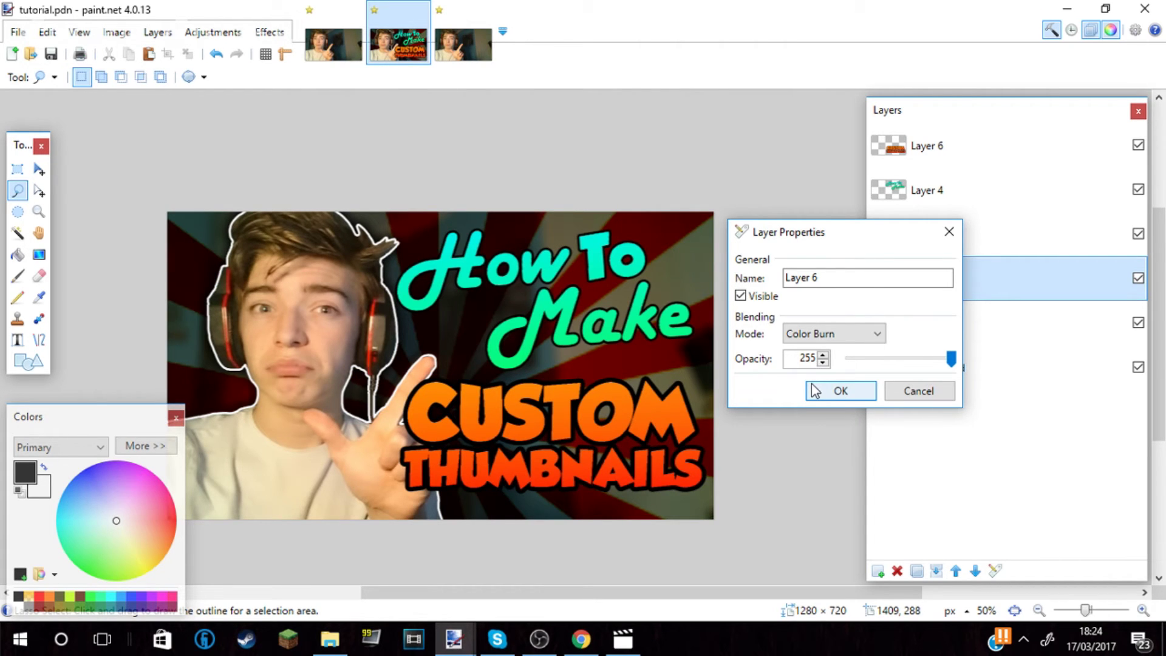
pyautogui.press('n')
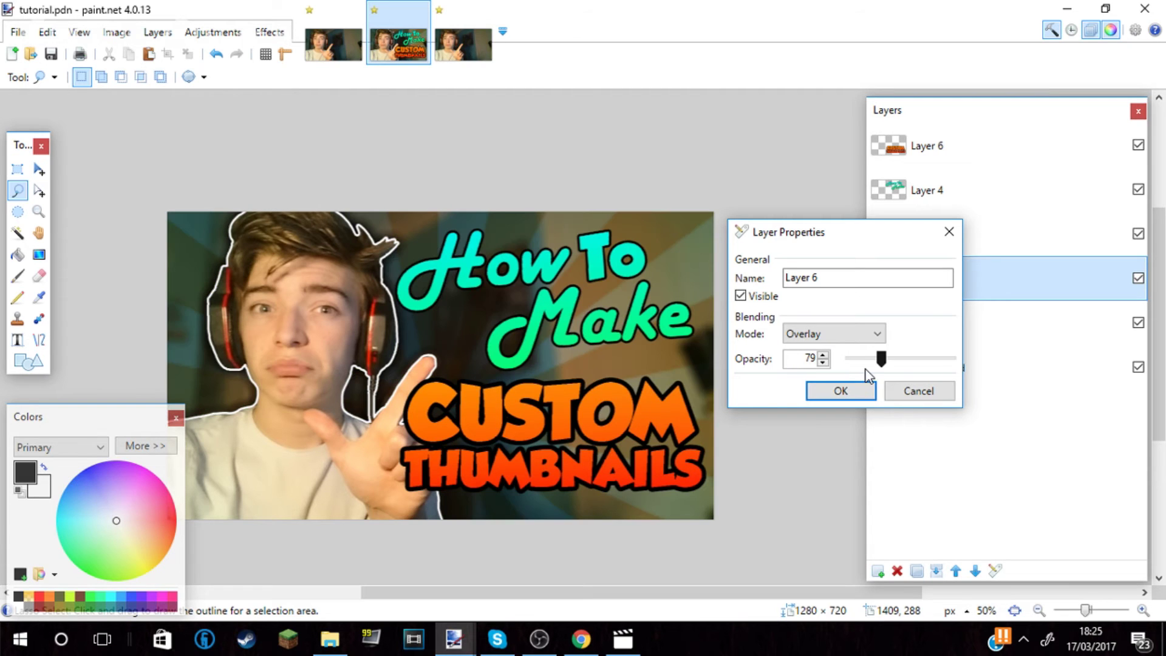
pyautogui.click(863, 387)
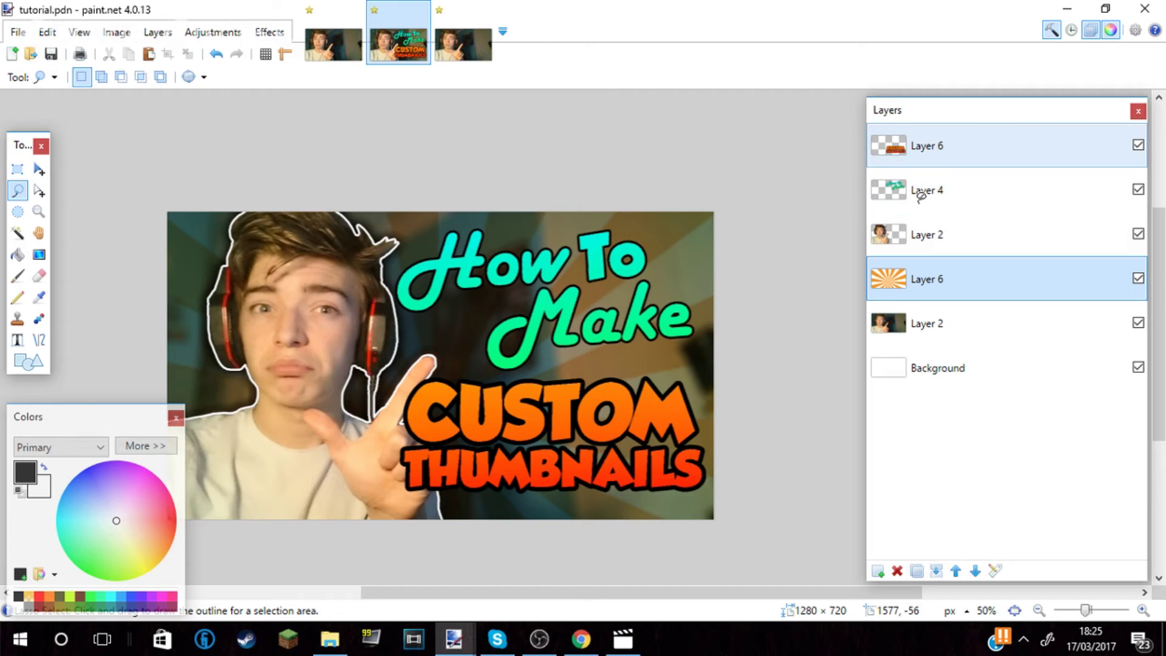
# Add a new top layer and draw a rectangle spanning the whole canvas.
pyautogui.click(923, 149)
pyautogui.click(878, 571)
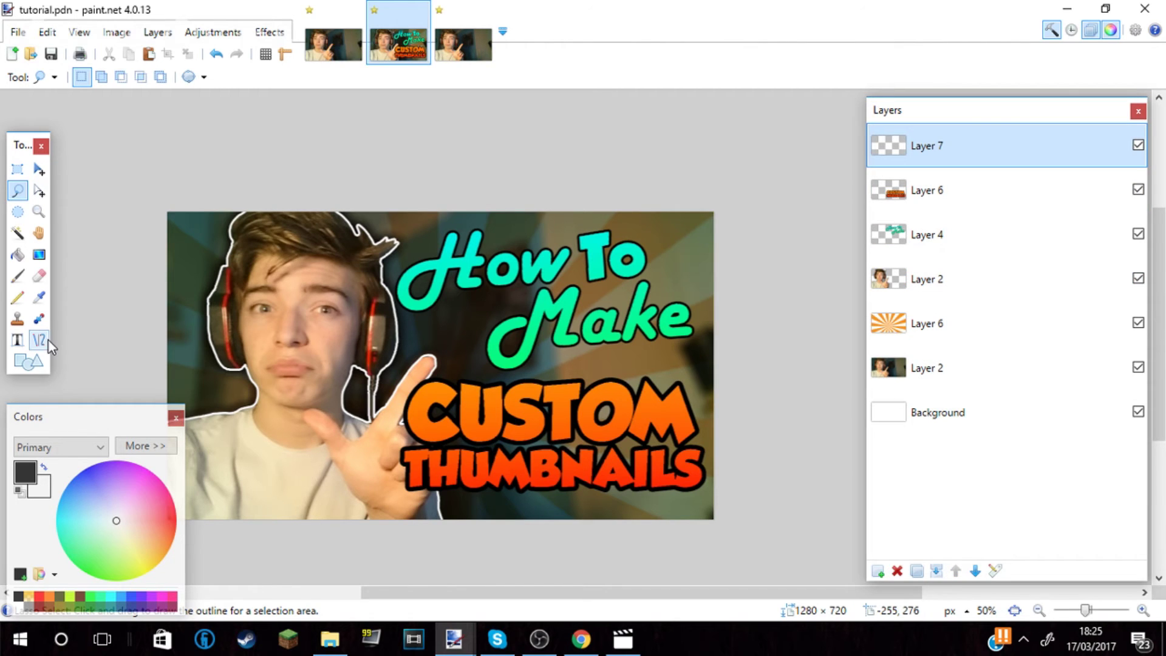
pyautogui.click(28, 362)
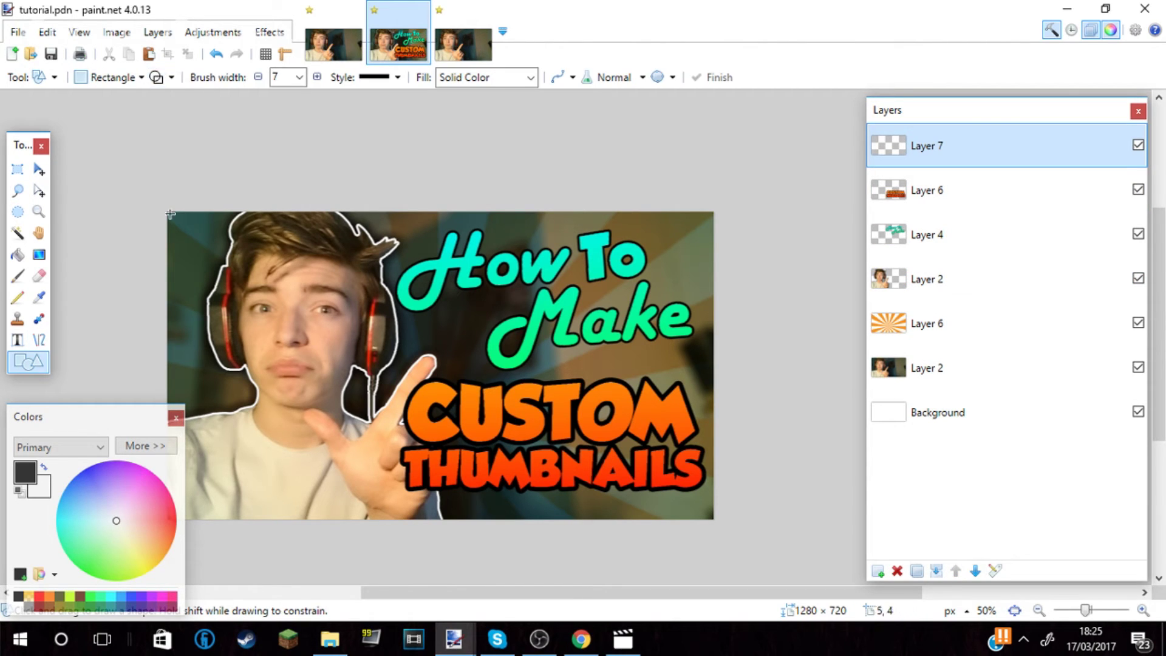
pyautogui.moveTo(170, 213); pyautogui.dragTo(219, 280)
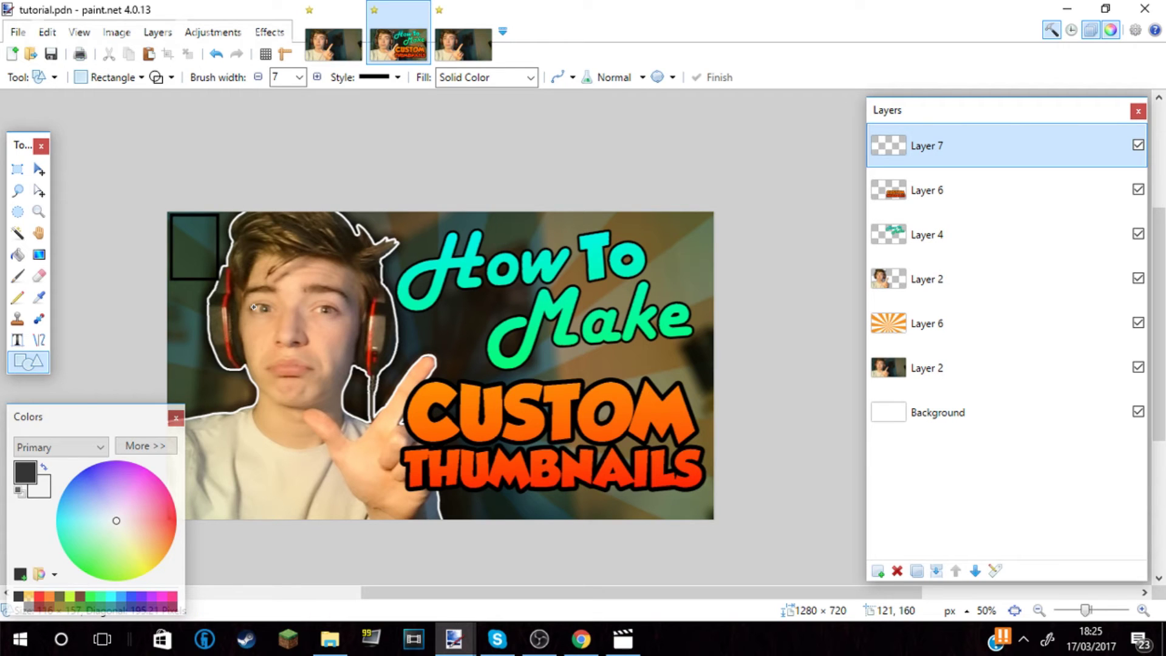
pyautogui.moveTo(220, 280); pyautogui.dragTo(714, 521)
# Set the rectangle's outline width to 25 and extend it slightly past the canvas edges.
pyautogui.click(299, 77)
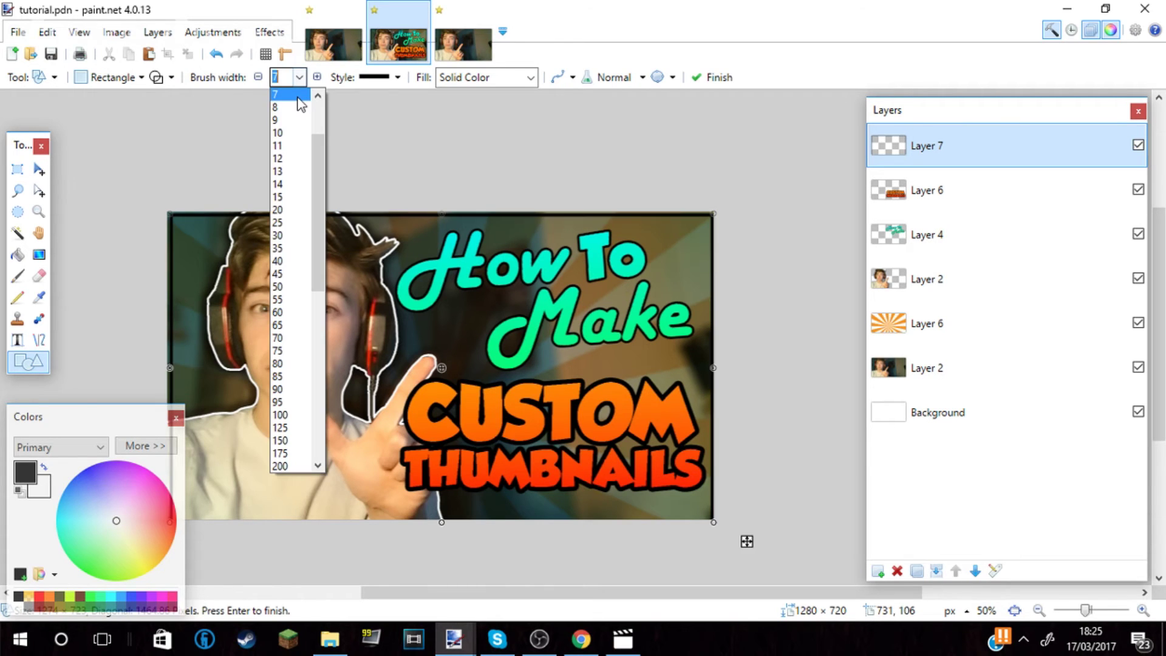
pyautogui.click(288, 224)
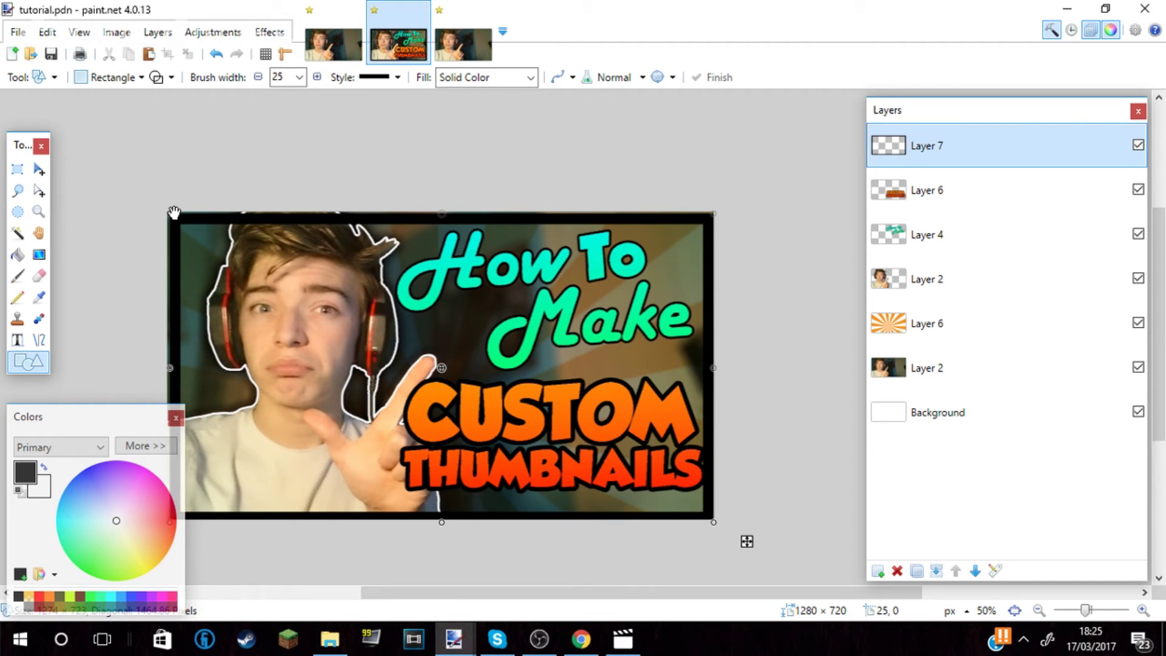
pyautogui.moveTo(174, 212); pyautogui.dragTo(167, 206)
pyautogui.moveTo(714, 526); pyautogui.dragTo(717, 529)
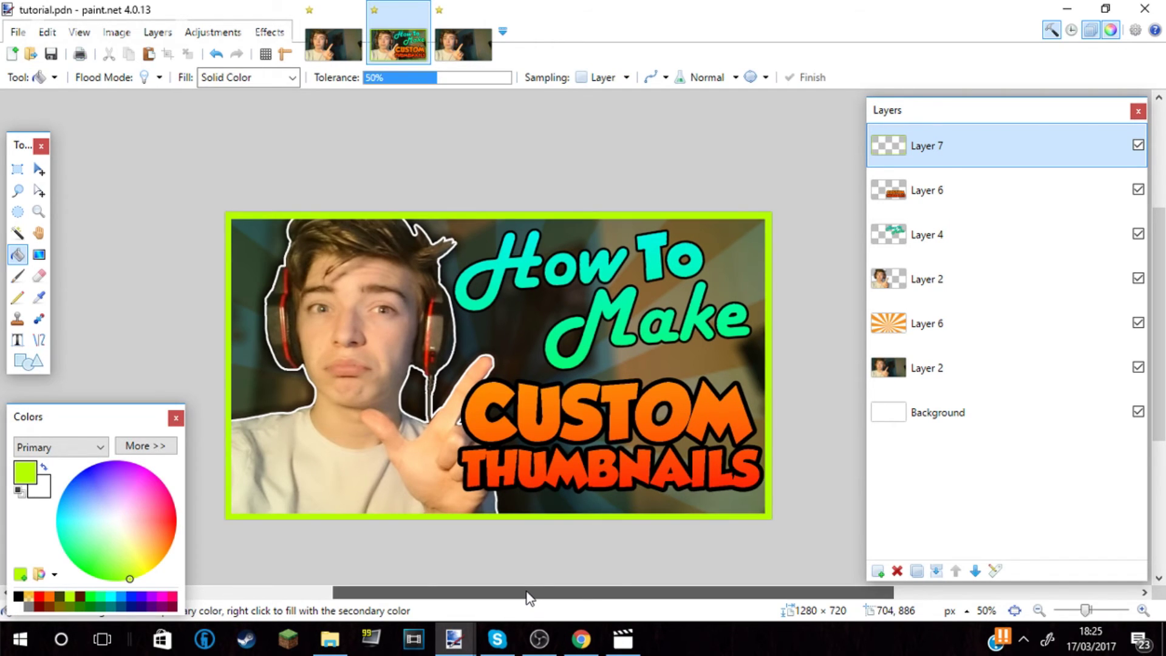
pyautogui.moveTo(530, 598); pyautogui.dragTo(525, 598)
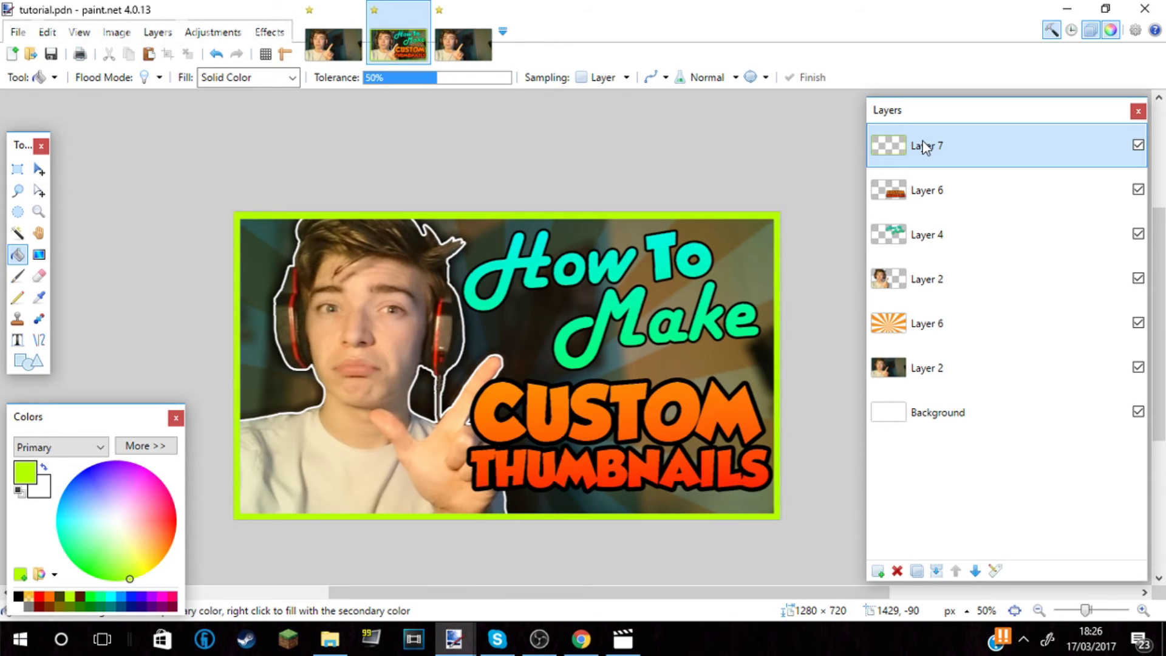
# Leave the Layer 7 border at Normal blending and move it beneath the face layer.
pyautogui.doubleClick(925, 147)
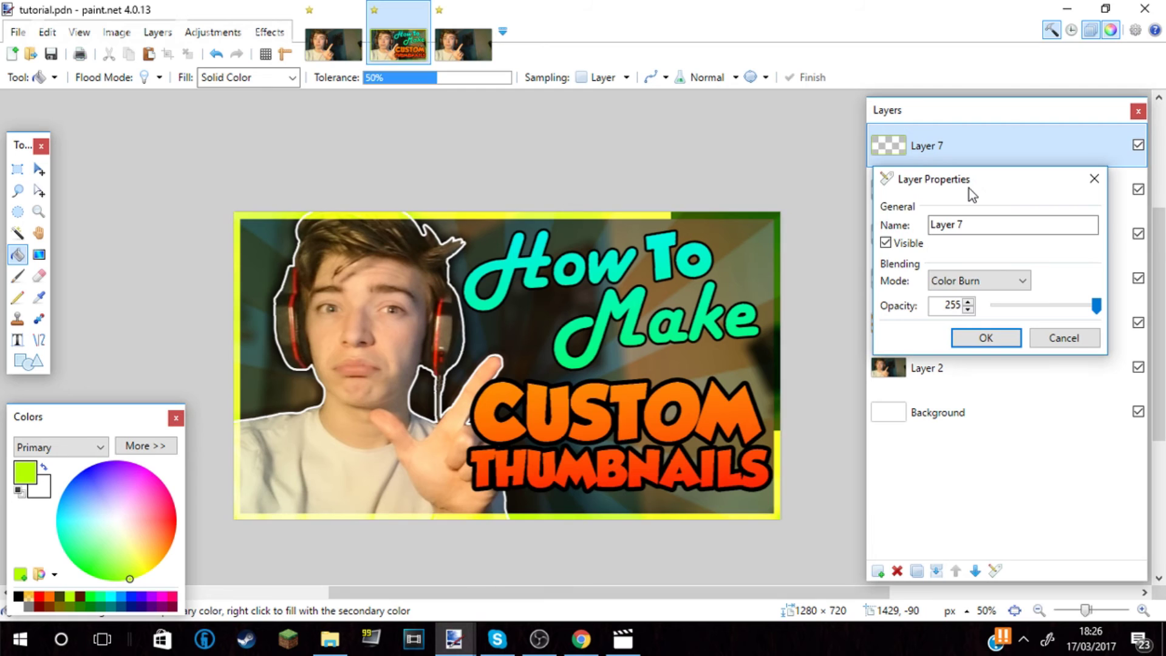
pyautogui.press('Down')
pyautogui.press('Down')
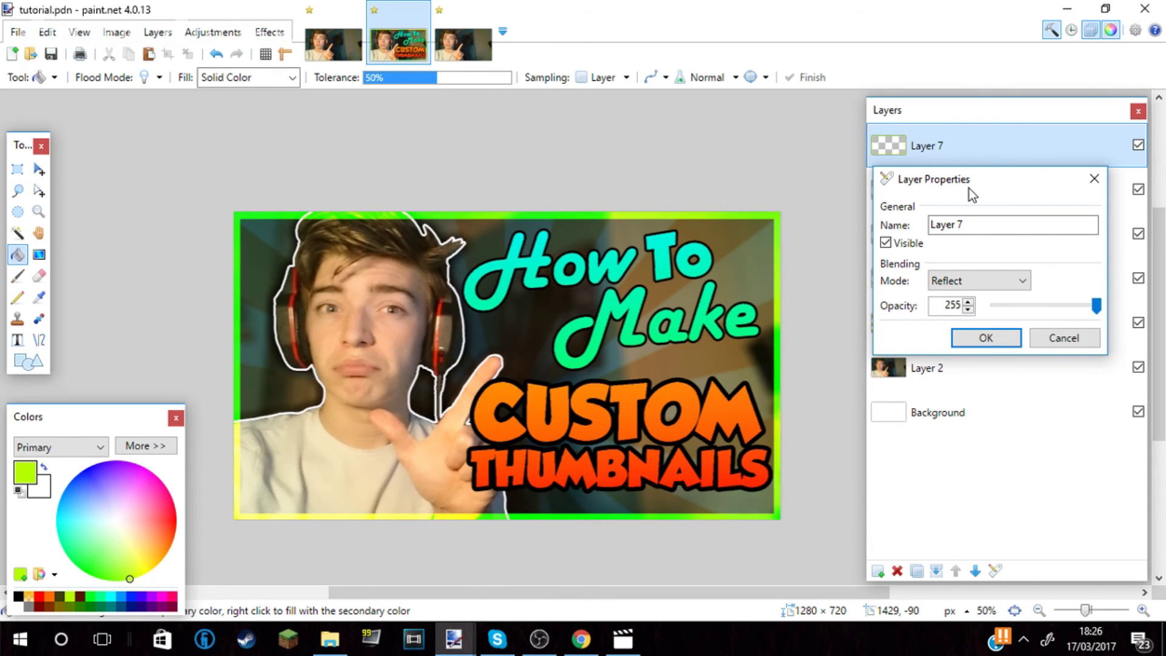
pyautogui.press('Down')
pyautogui.press('Down')
pyautogui.press('Down')
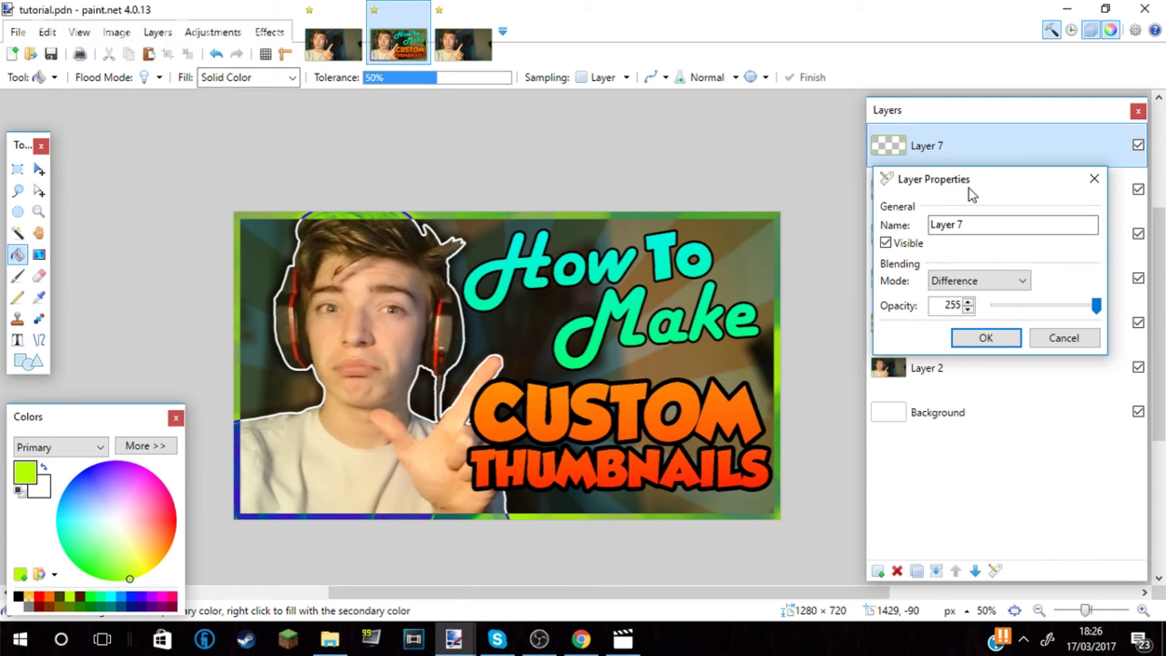
pyautogui.press('Escape')
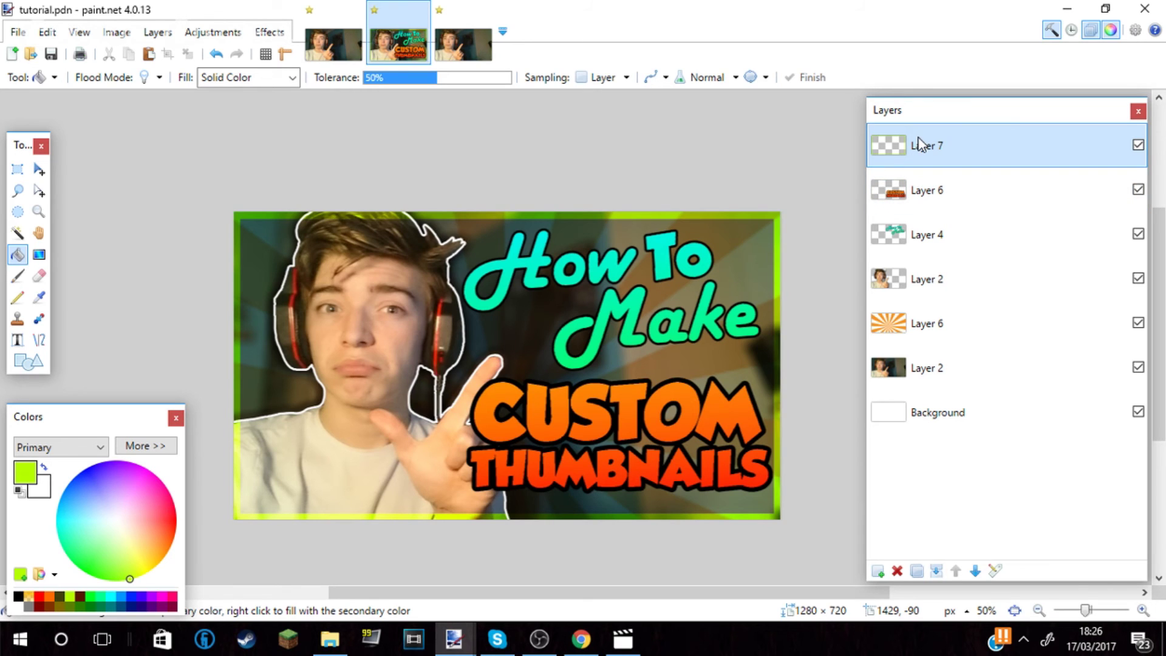
pyautogui.moveTo(920, 145); pyautogui.dragTo(922, 276)
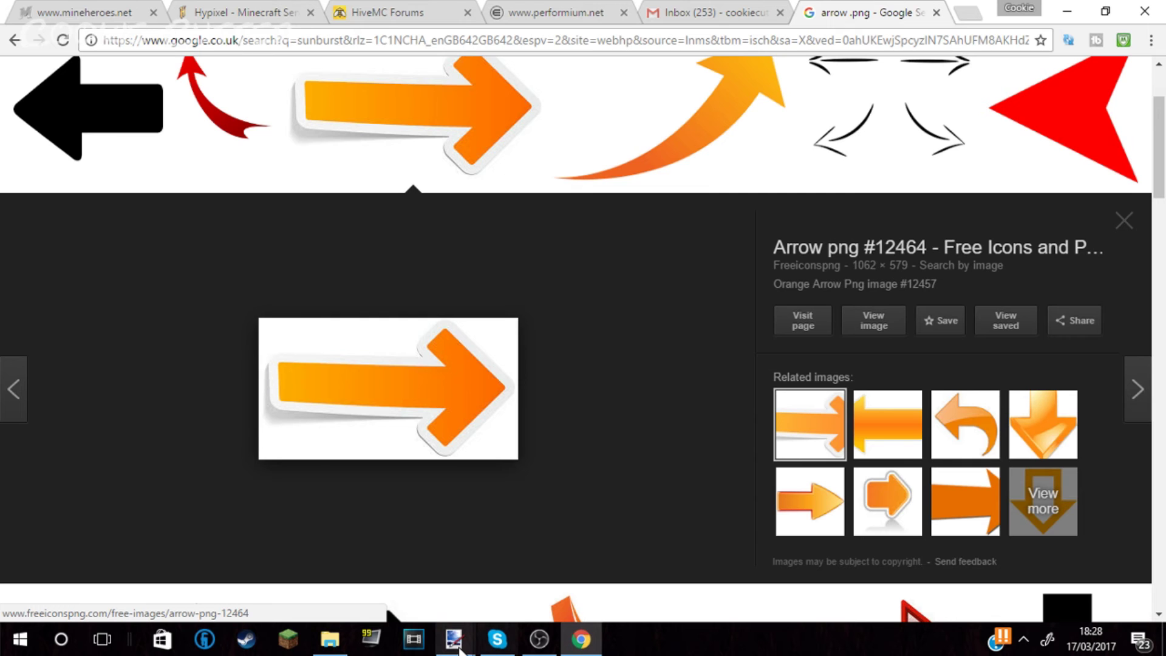
# Paste the copied orange arrow into the thumbnail as new Layer 8.
pyautogui.click(454, 639)
pyautogui.hotkey('ctrl', 'shift', 'v')
pyautogui.click(18, 233)
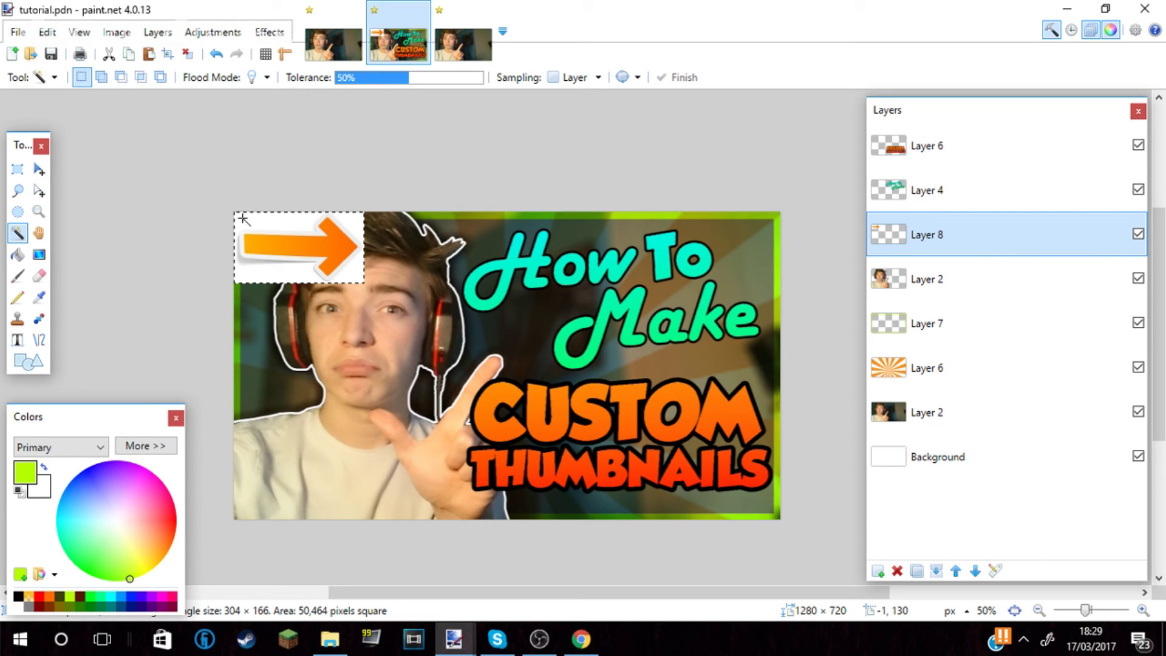
# Delete the arrow's white background, move it toward the centre, and rotate it about -85° to point down.
pyautogui.press('Delete')
pyautogui.press('m')
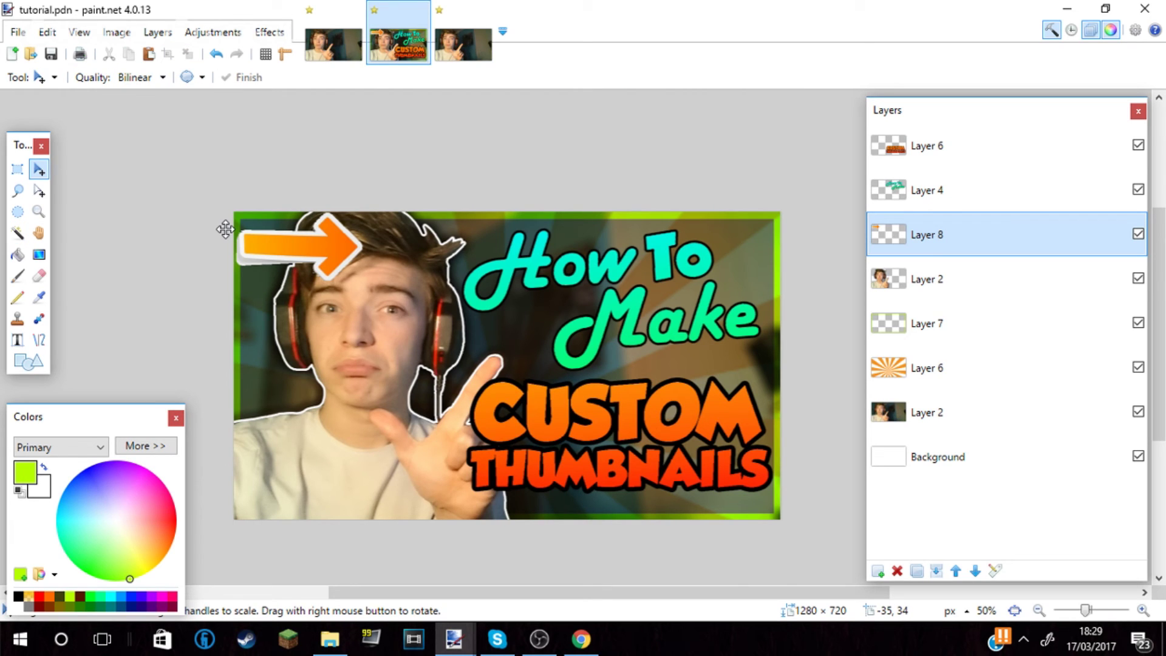
pyautogui.moveTo(225, 229); pyautogui.dragTo(365, 283)
pyautogui.press('s')
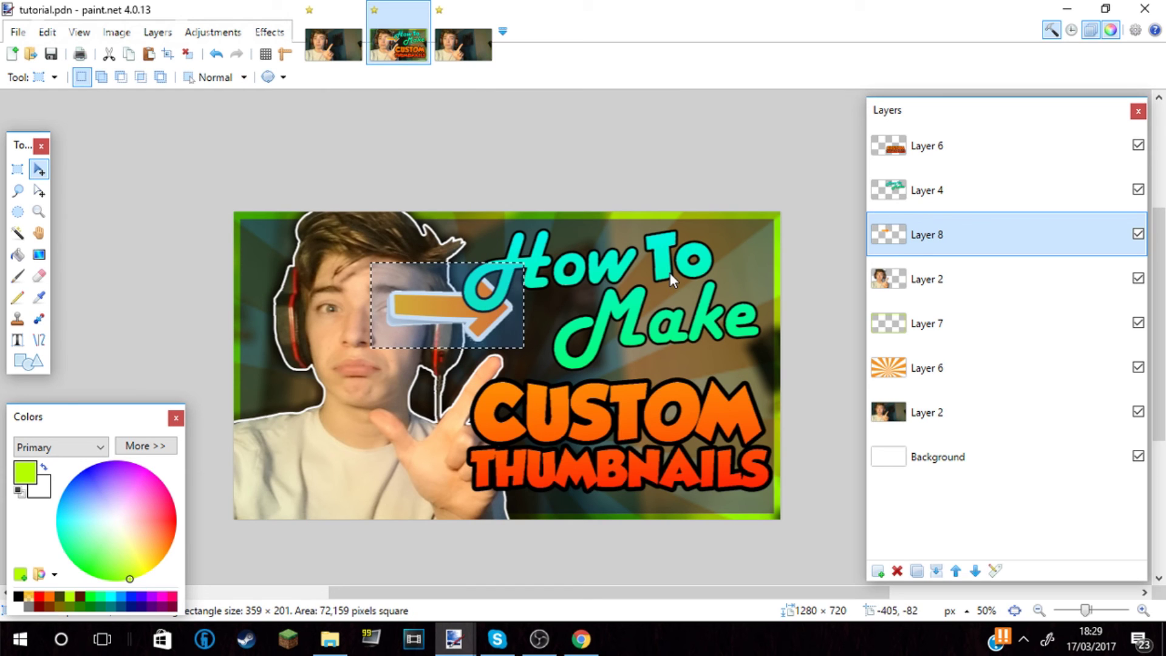
pyautogui.press('m')
pyautogui.moveTo(669, 272); pyautogui.dragTo(524, 428)
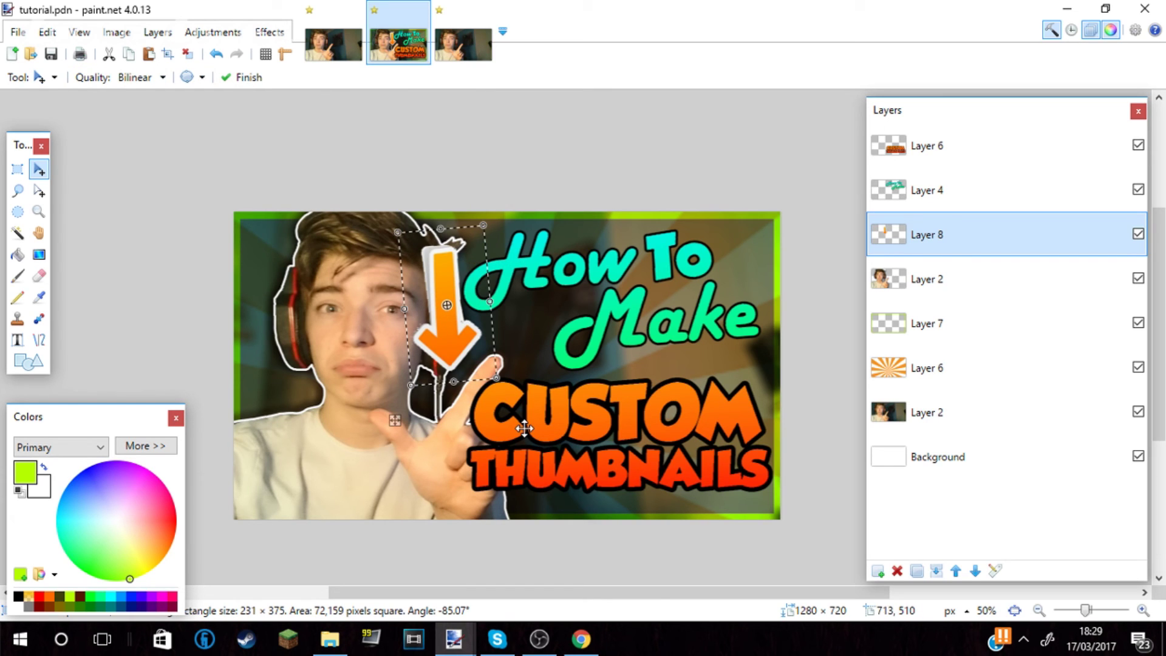